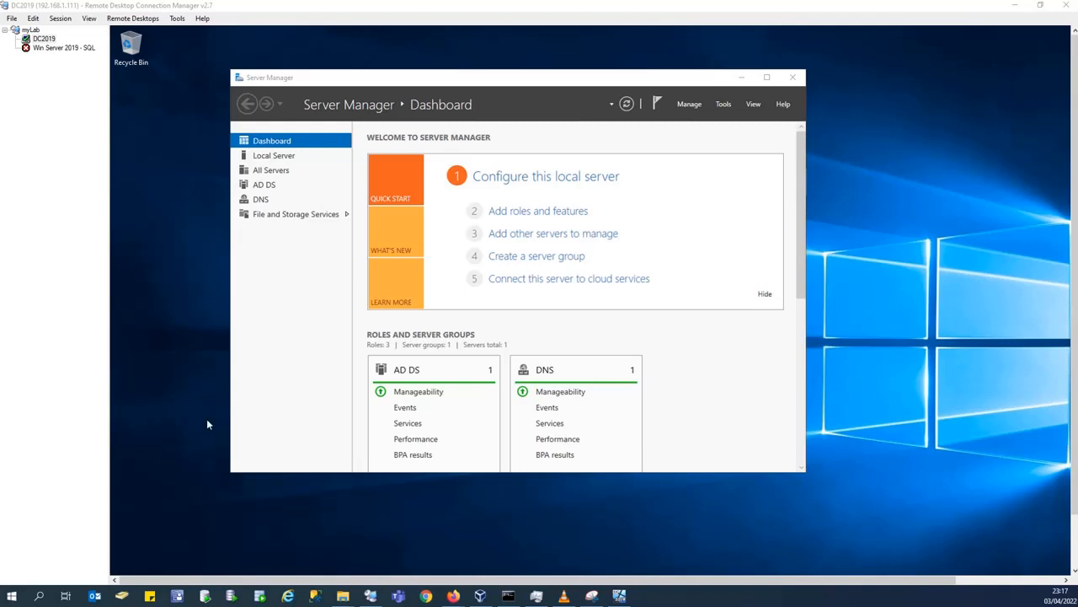
Step: Switch to the DC2019 session, reposition Server Manager and open its Tools menu
{"action": "left_click", "coordinate": [51, 41]}
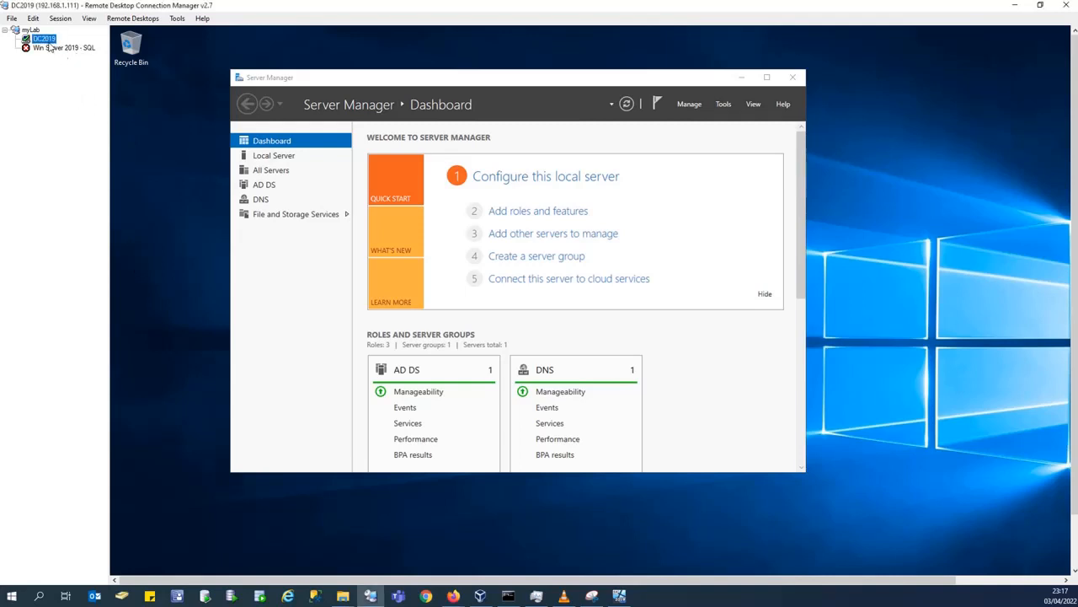
{"action": "left_click", "coordinate": [419, 88]}
{"action": "left_click_drag", "start_coordinate": [466, 84], "coordinate": [514, 85]}
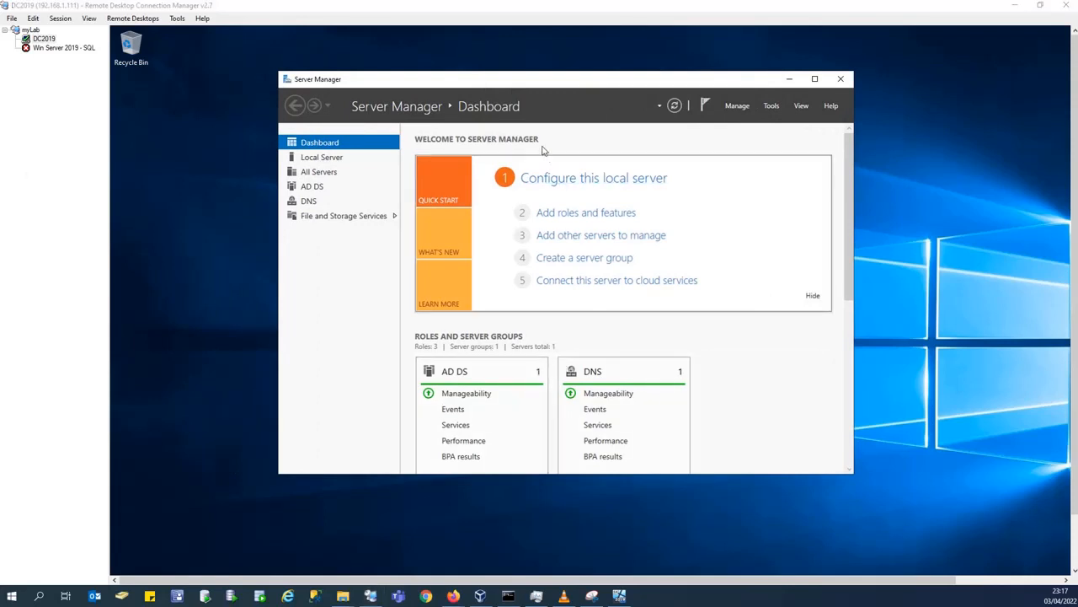
{"action": "left_click_drag", "start_coordinate": [527, 84], "coordinate": [503, 88]}
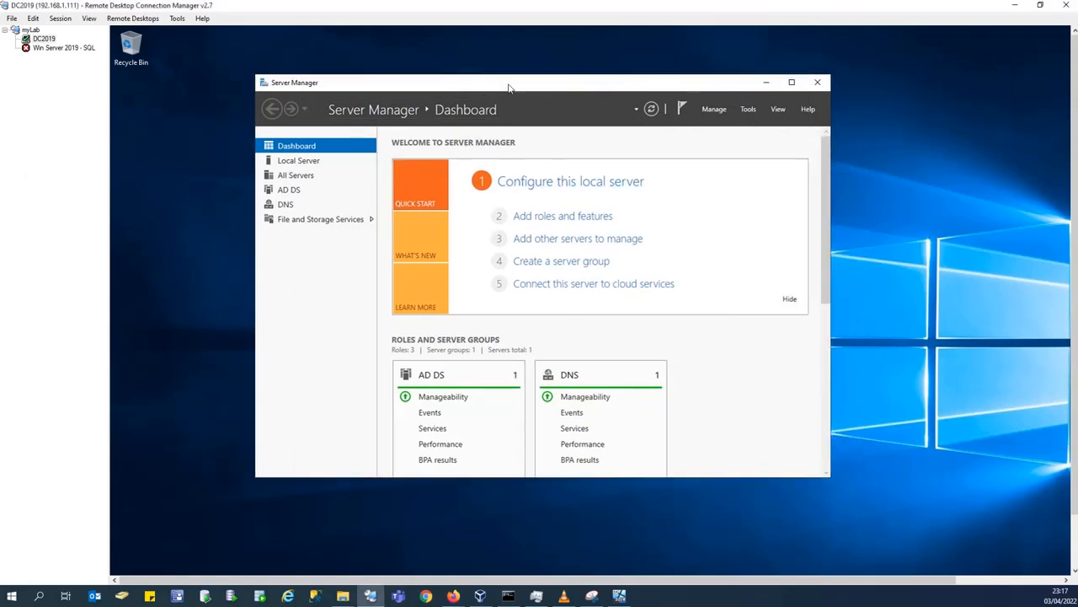
{"action": "left_click", "coordinate": [749, 109]}
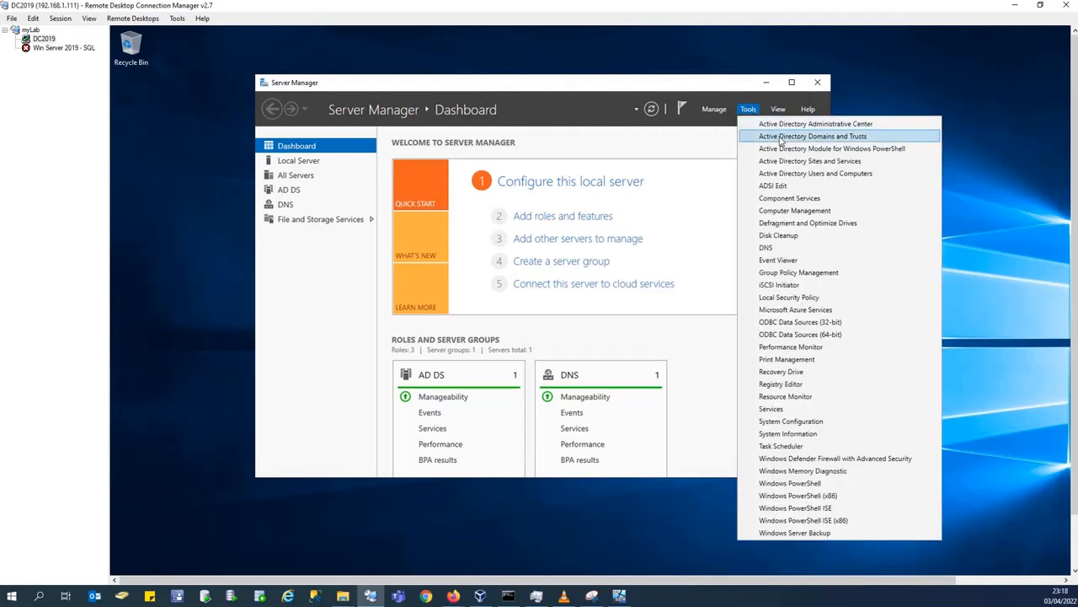
Step: Launch Active Directory Users and Computers and switch the remote session to full screen
{"action": "left_click", "coordinate": [818, 175]}
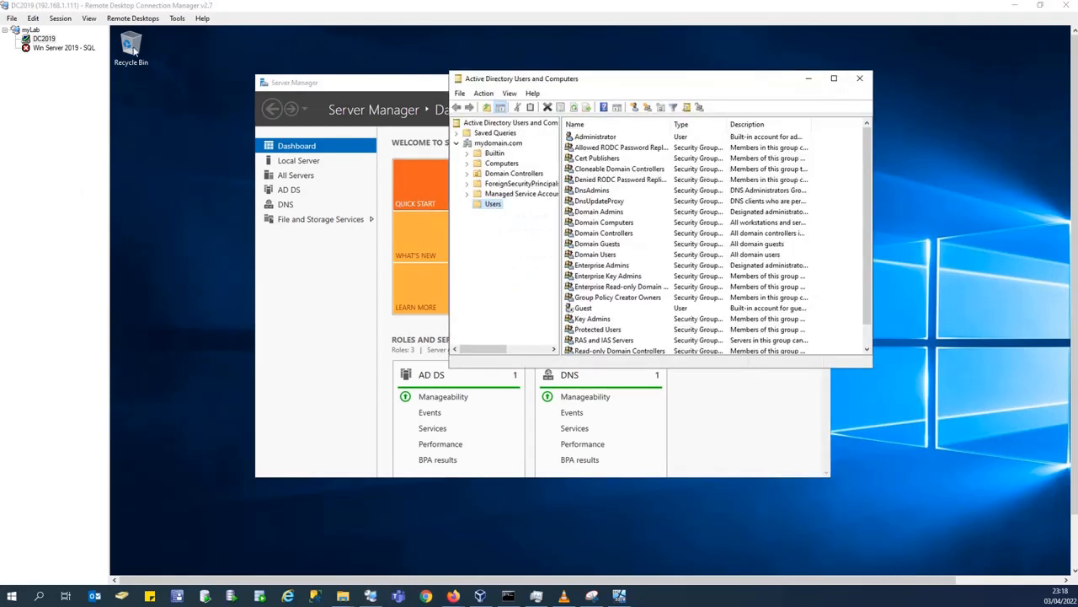
{"action": "left_click", "coordinate": [90, 19]}
{"action": "left_click", "coordinate": [89, 20]}
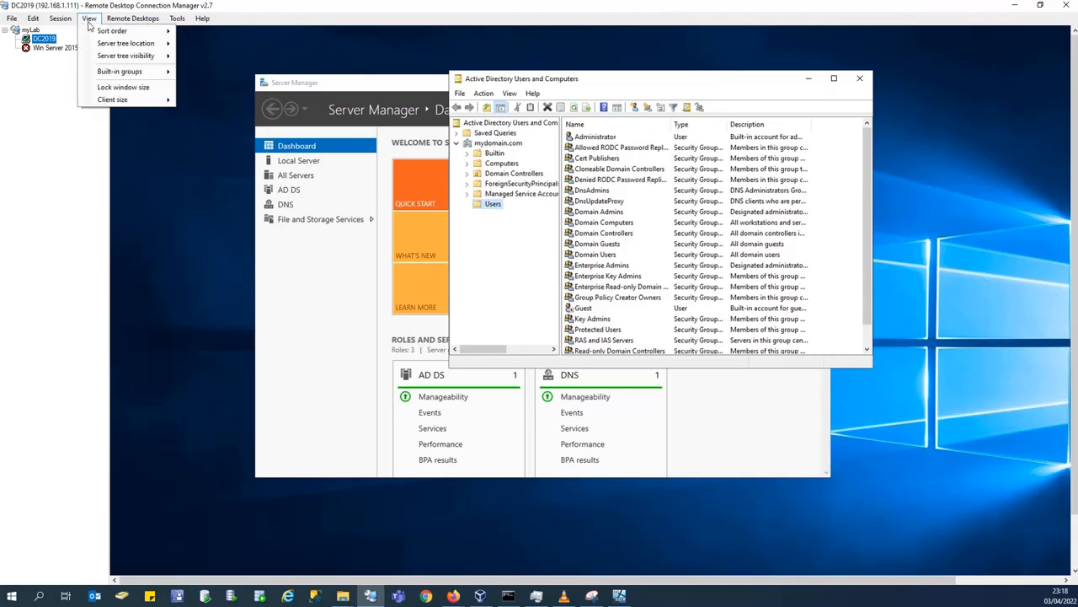
{"action": "mouse_move", "coordinate": [63, 24]}
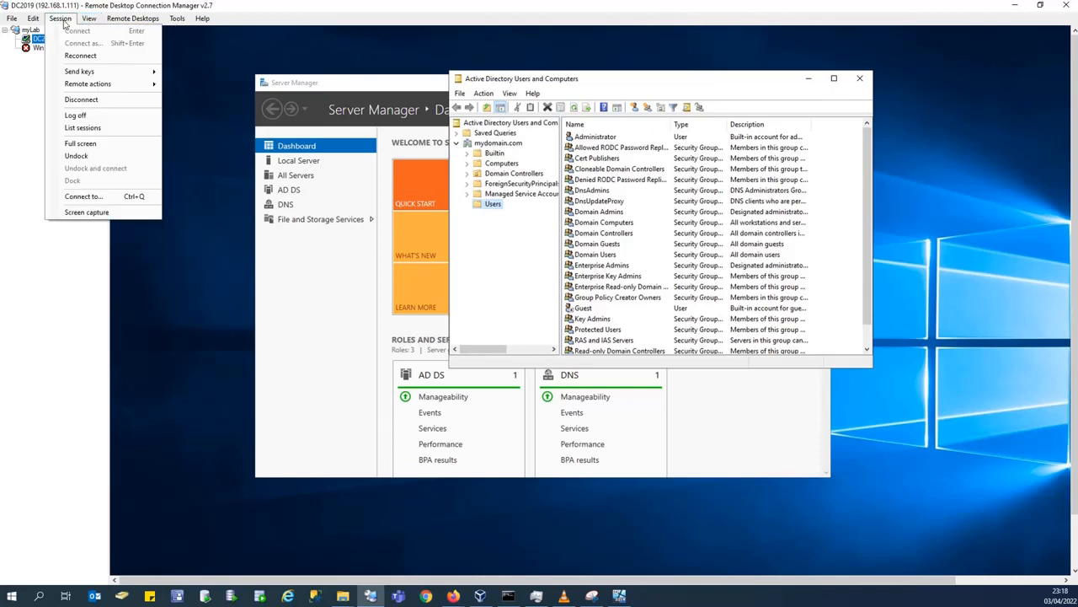
{"action": "left_click", "coordinate": [101, 144]}
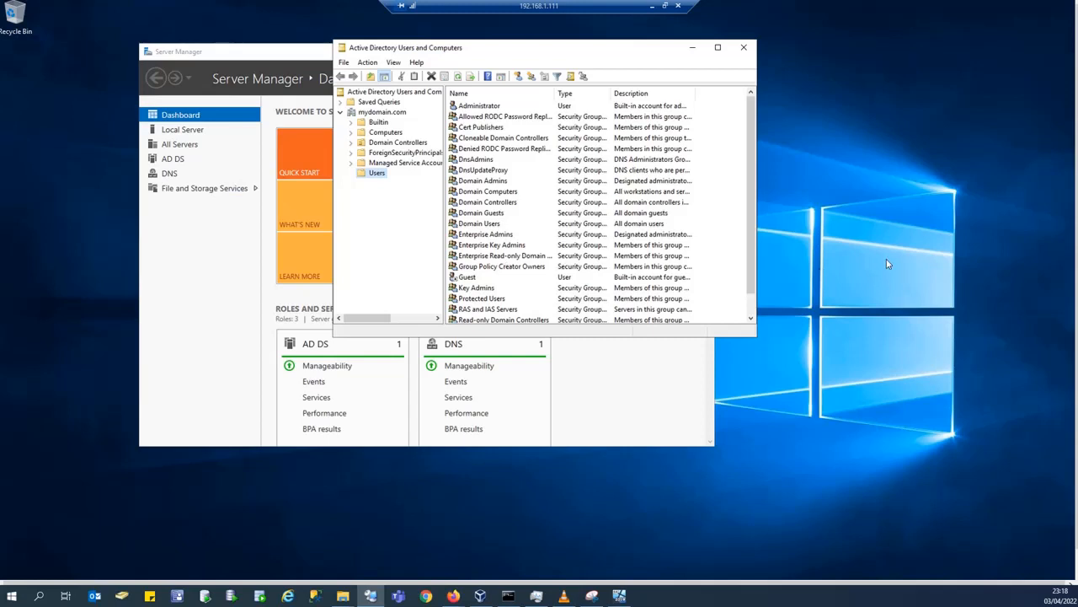
Step: Move the Active Directory Users and Computers window lower and to the right
{"action": "left_click", "coordinate": [921, 348]}
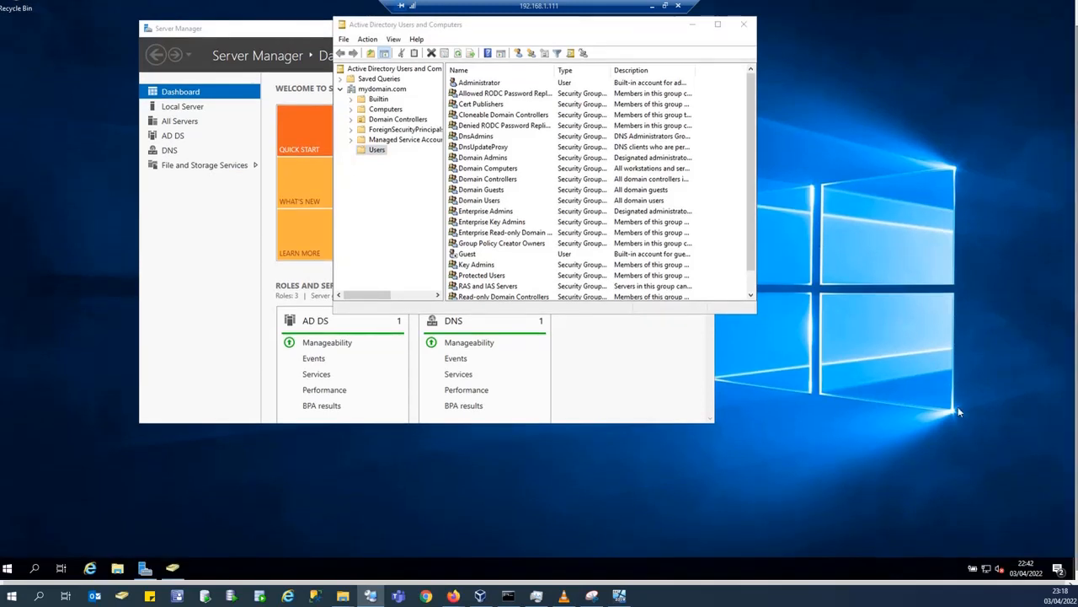
{"action": "right_click", "coordinate": [902, 283]}
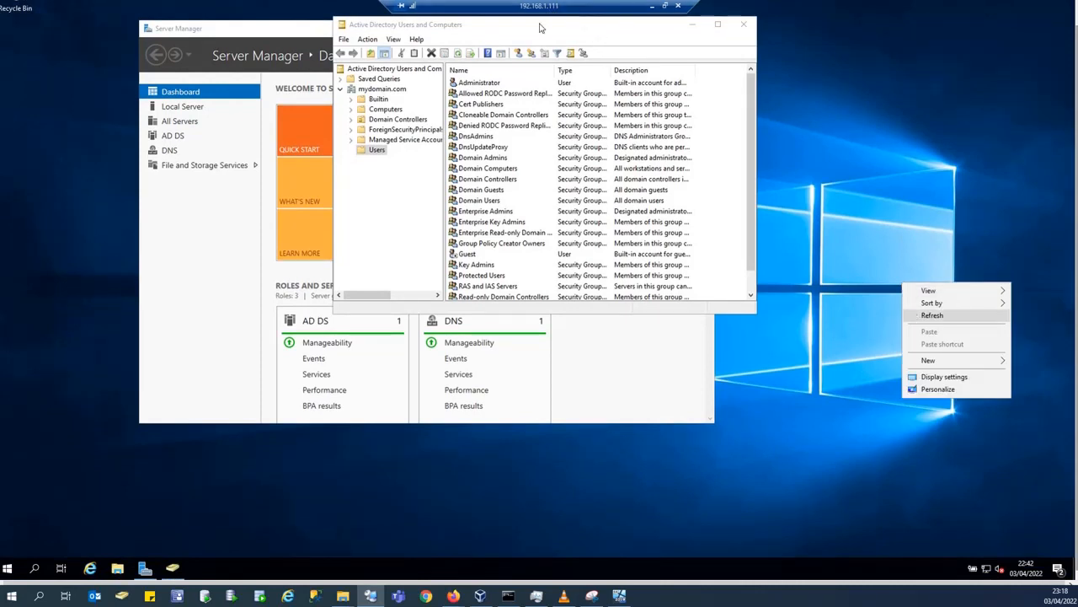
{"action": "left_click_drag", "start_coordinate": [540, 23], "coordinate": [641, 55]}
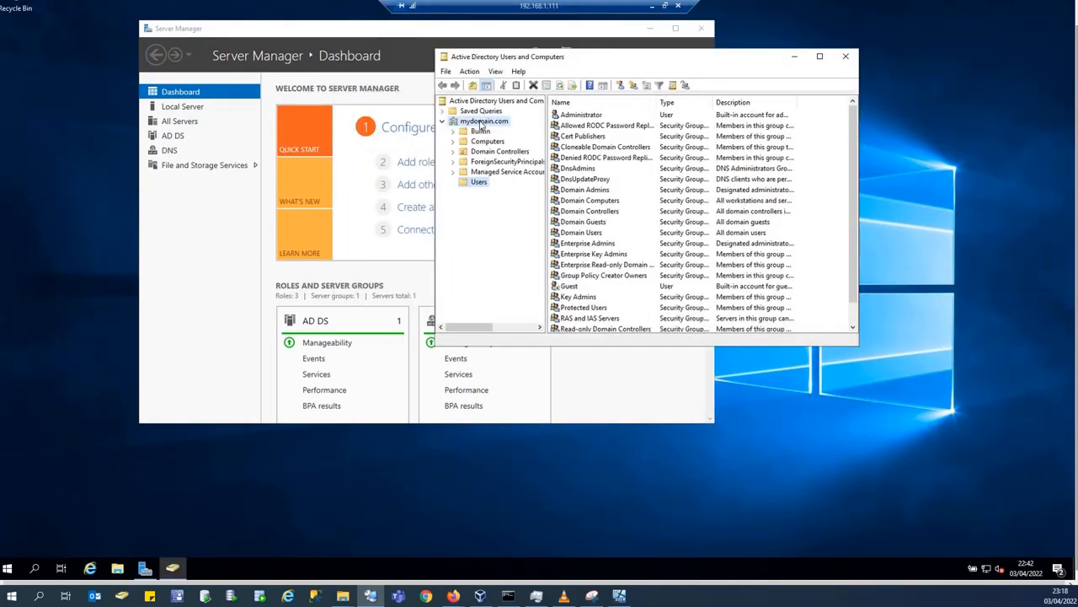
Step: Expand mydomain.com, select the Users container and choose New > User from its context menu
{"action": "left_click", "coordinate": [482, 123]}
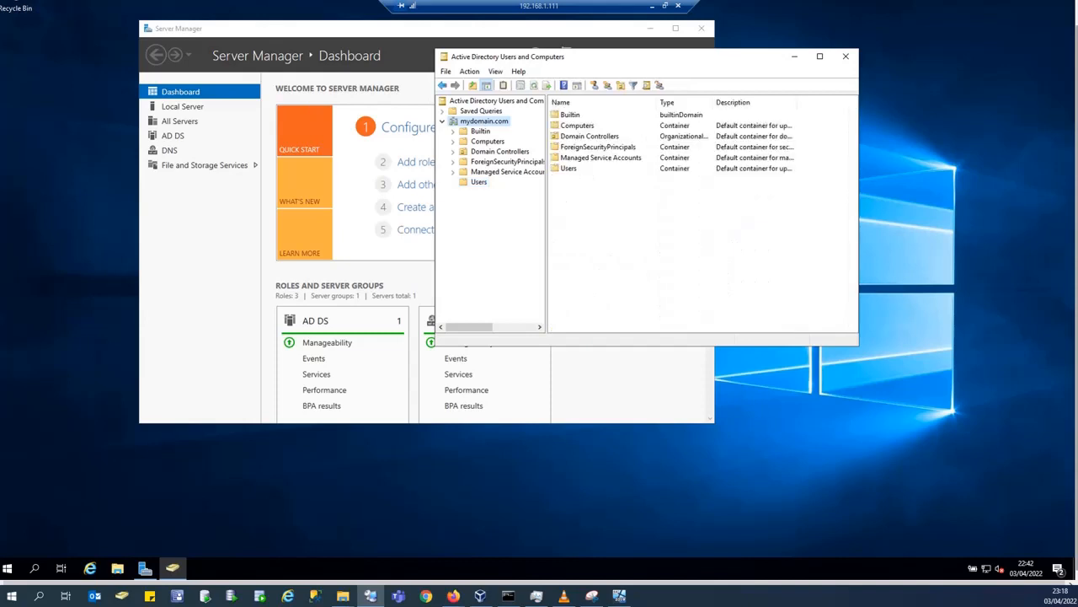
{"action": "left_click", "coordinate": [478, 183]}
{"action": "right_click", "coordinate": [480, 187]}
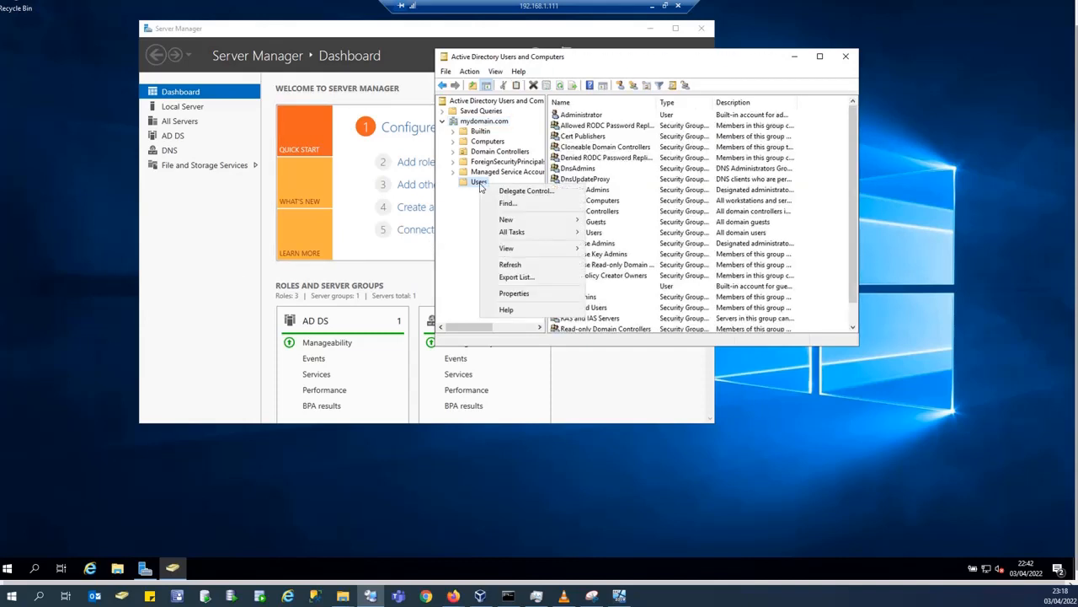
{"action": "mouse_move", "coordinate": [570, 220]}
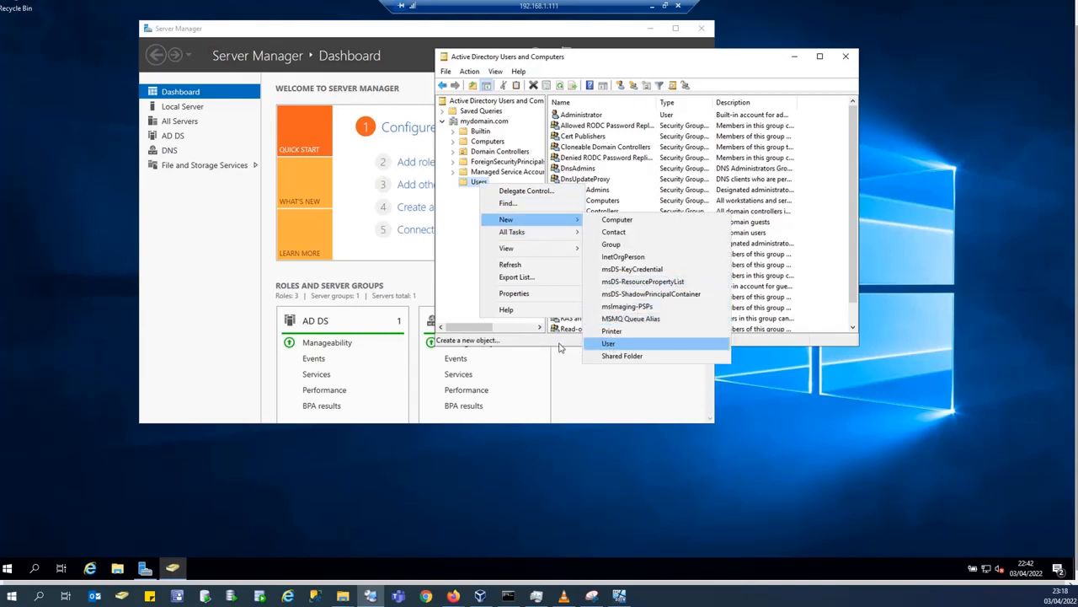
{"action": "left_click", "coordinate": [609, 343]}
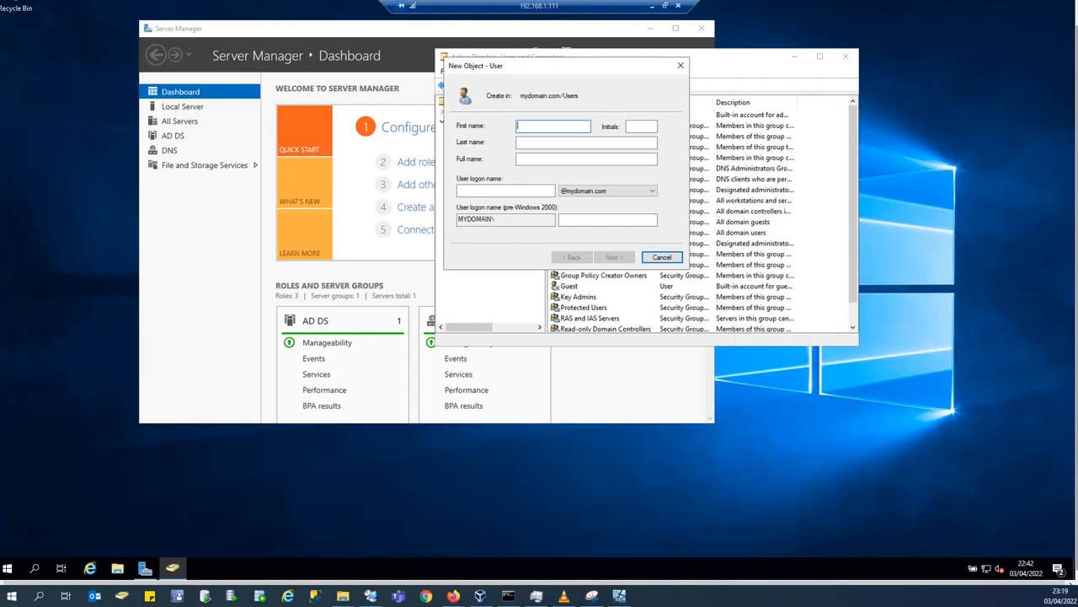
Step: Enter the new user's first name, last name and logon name, then continue to the password page
{"action": "left_click", "coordinate": [556, 132]}
{"action": "type", "text": "Moha"}
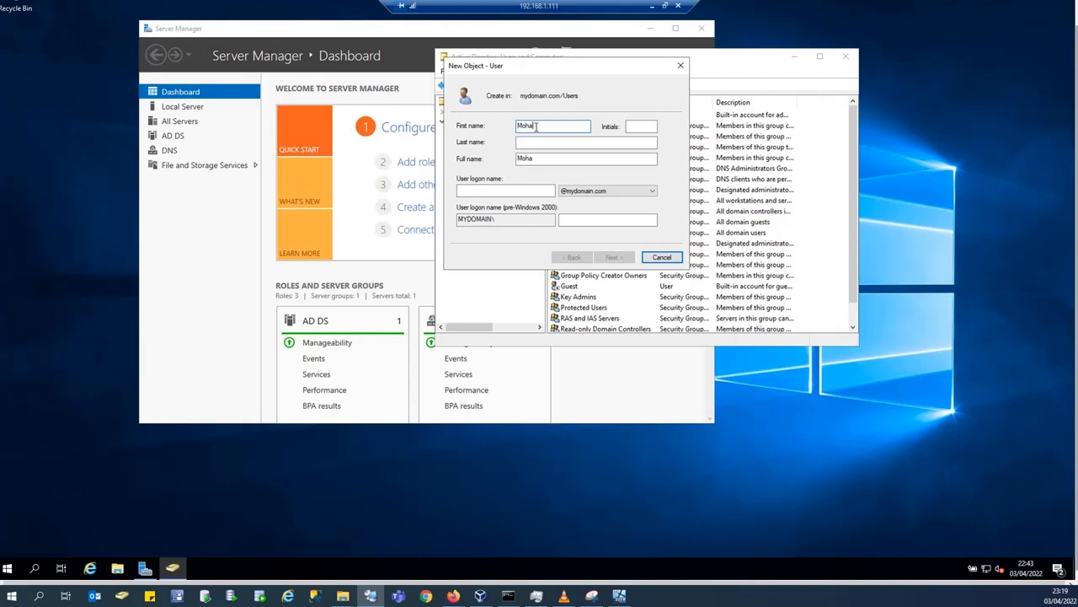
{"action": "type", "text": "mmed"}
{"action": "key", "text": "Tab"}
{"action": "key", "text": "Tab"}
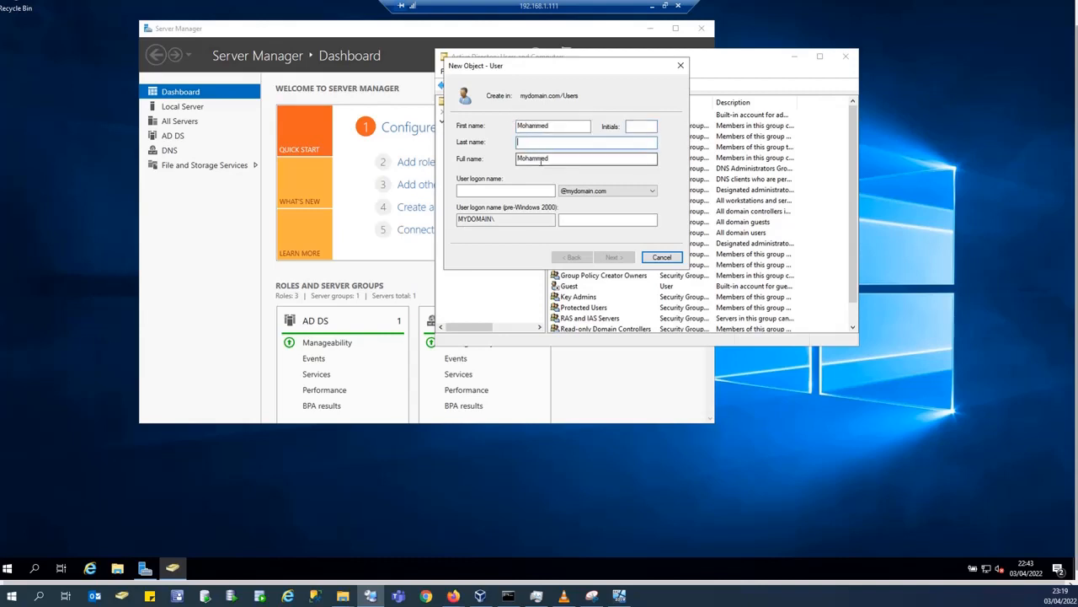
{"action": "type", "text": "MIDZ"}
{"action": "key", "text": "Tab"}
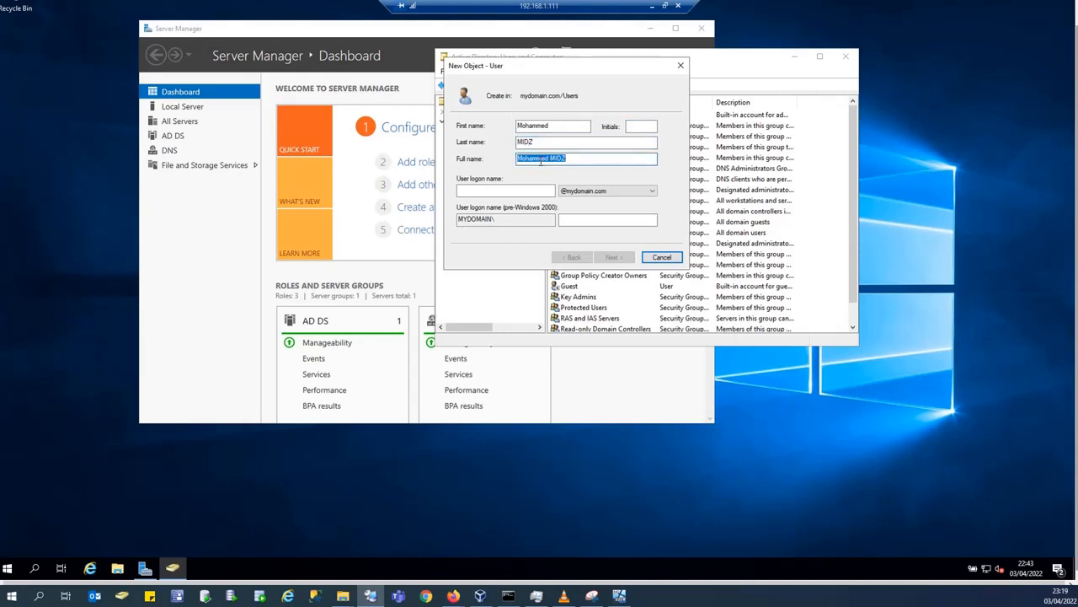
{"action": "key", "text": "Tab"}
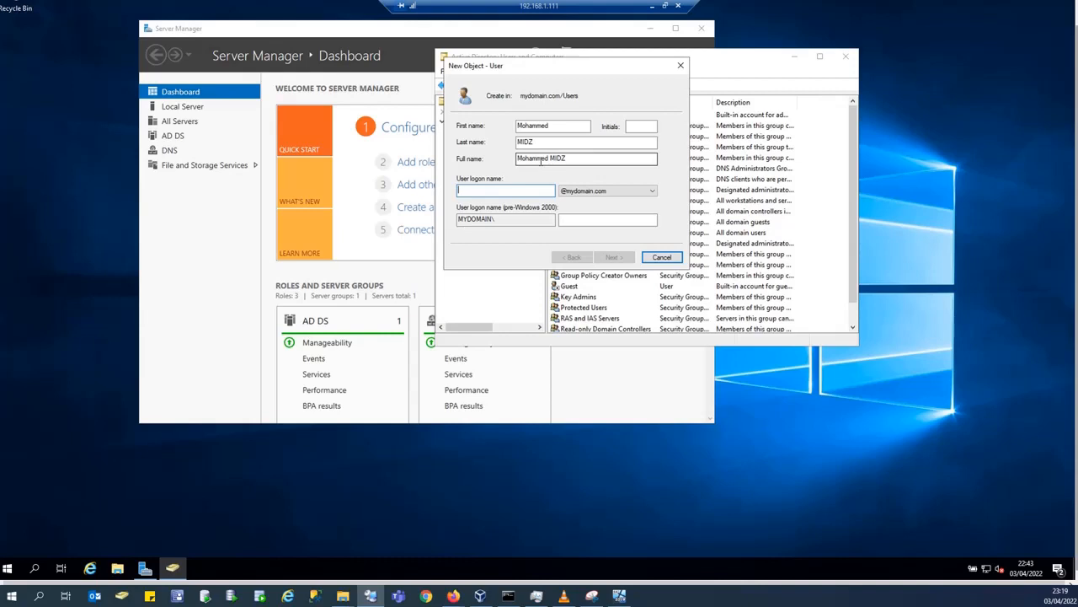
{"action": "type", "text": "midz"}
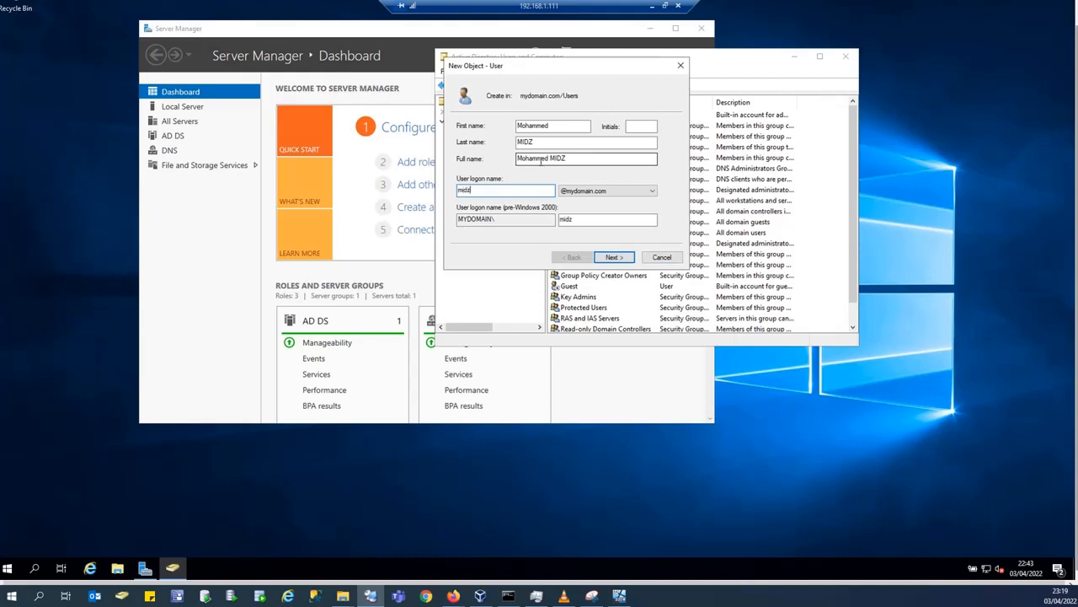
{"action": "left_click", "coordinate": [613, 257]}
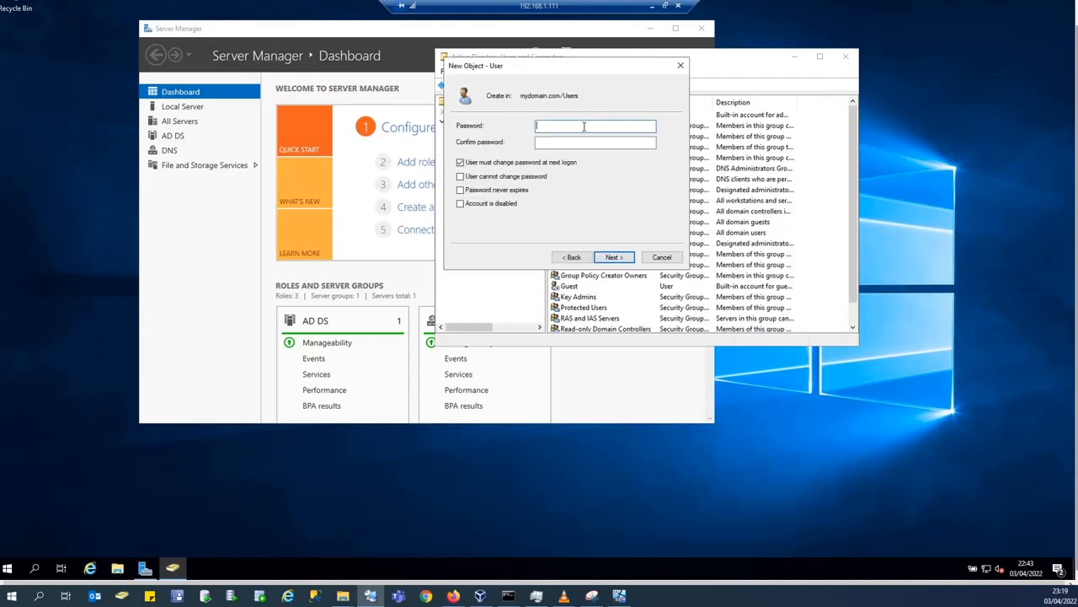
Step: Set the user's password, clear 'must change at next logon', and tick 'Password never expires'
{"action": "type", "text": "•••••••••••"}
{"action": "key", "text": "Tab"}
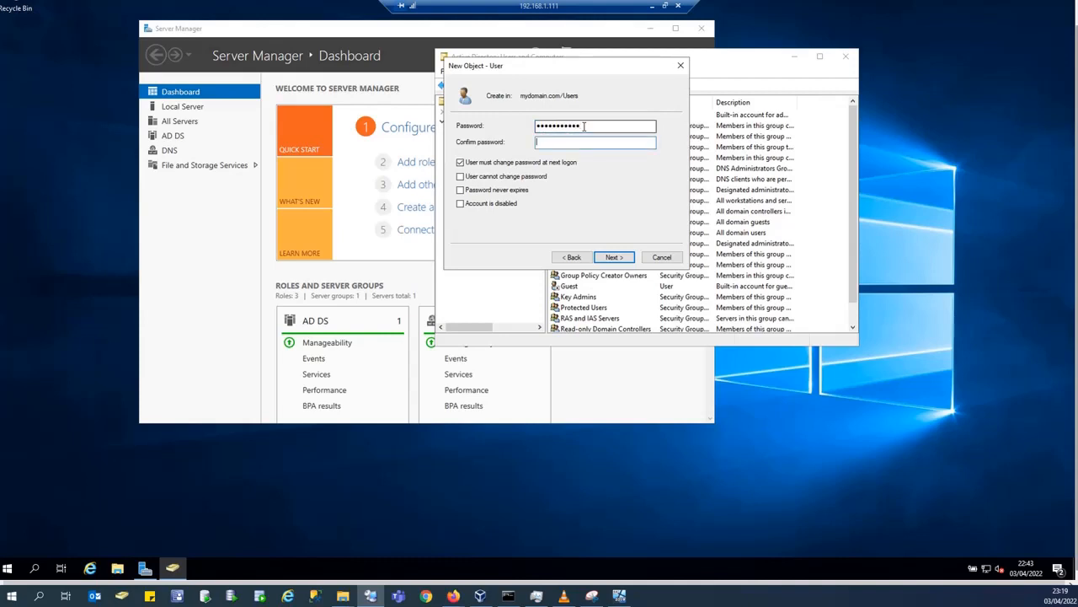
{"action": "type", "text": "••••••••••••"}
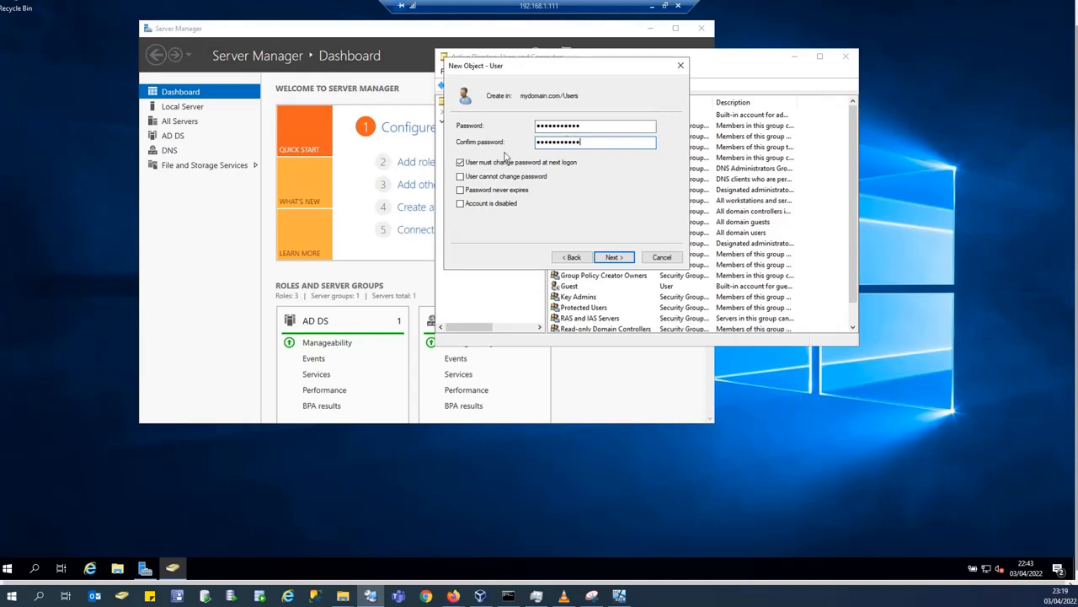
{"action": "left_click", "coordinate": [481, 165]}
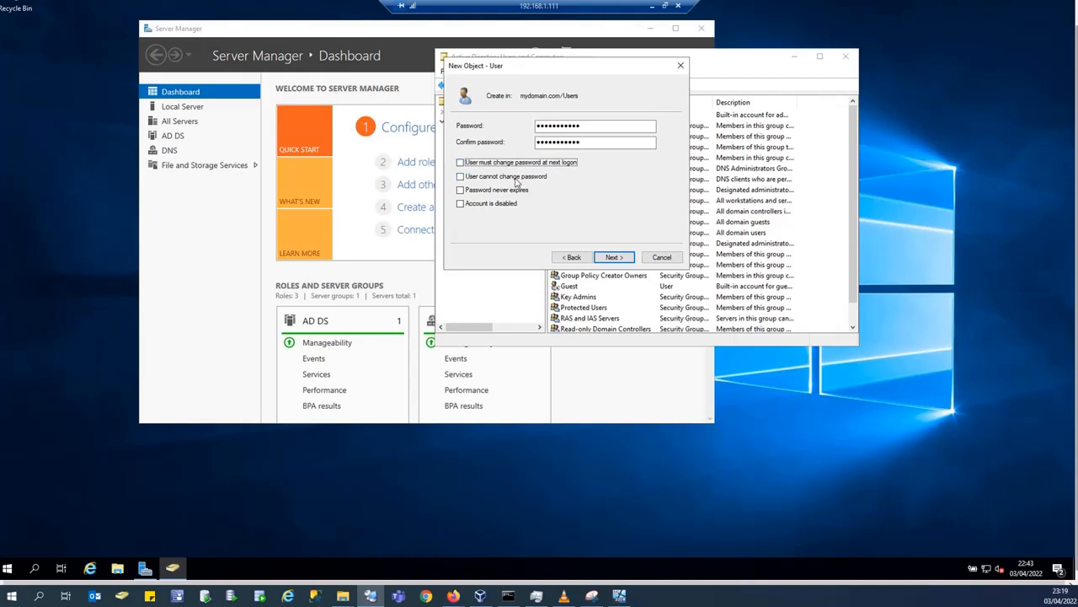
{"action": "left_click", "coordinate": [509, 194]}
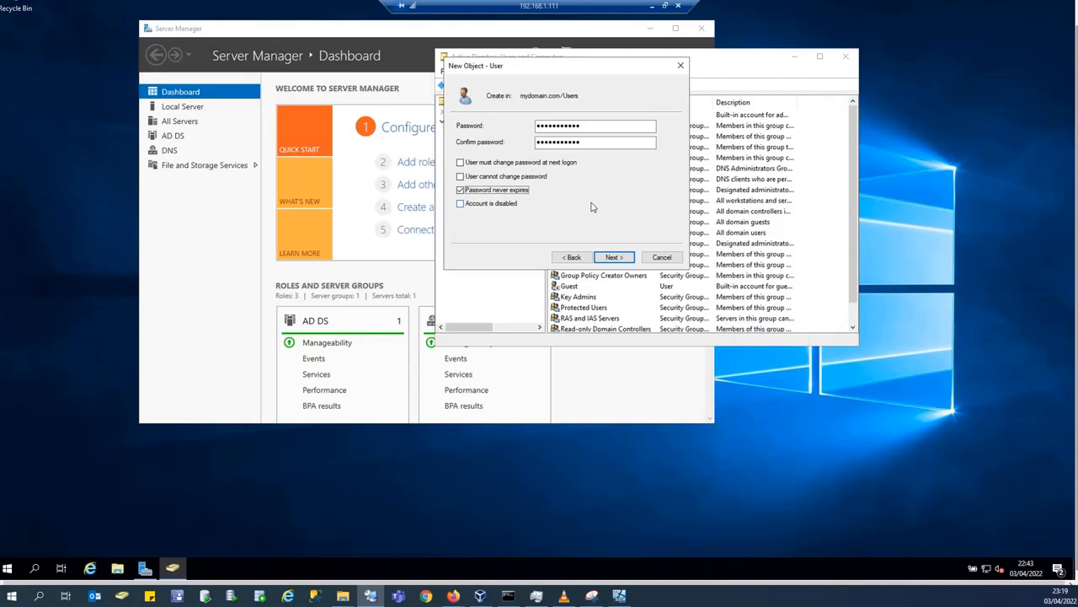
{"action": "left_click", "coordinate": [615, 258]}
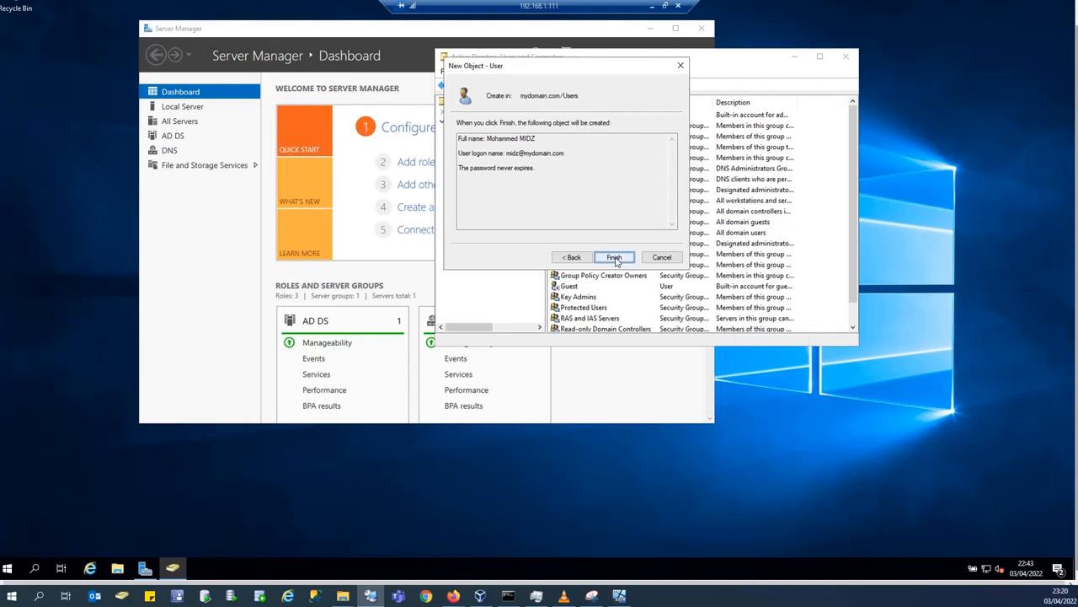
Step: Finish creating the user, then open the new account's Properties from the Users list
{"action": "left_click", "coordinate": [615, 258]}
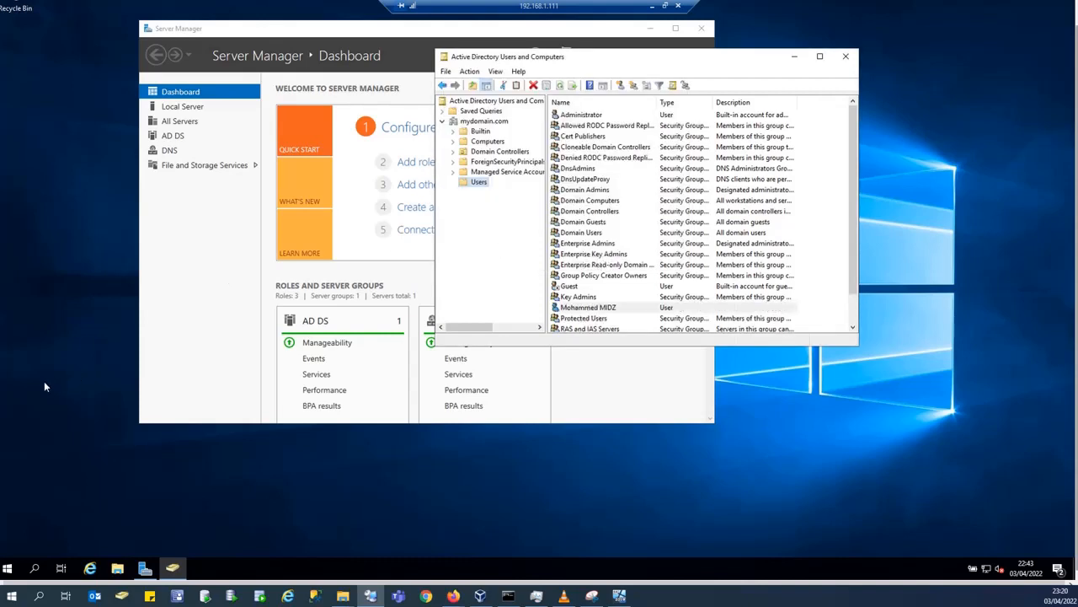
{"action": "left_click", "coordinate": [609, 308]}
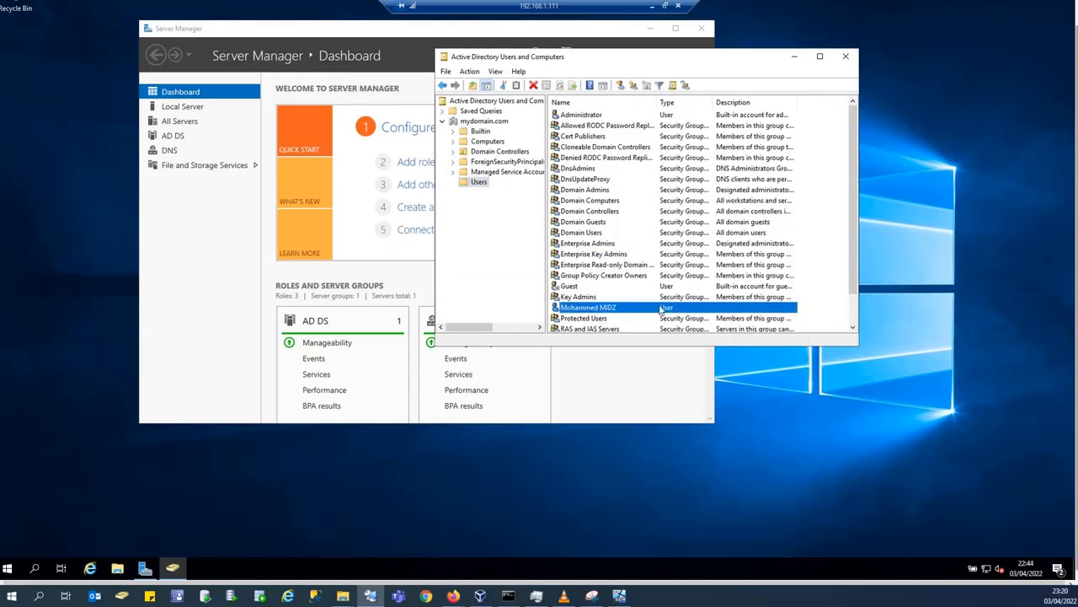
{"action": "scroll", "coordinate": [688, 295], "scroll_direction": "down", "scroll_amount": 1}
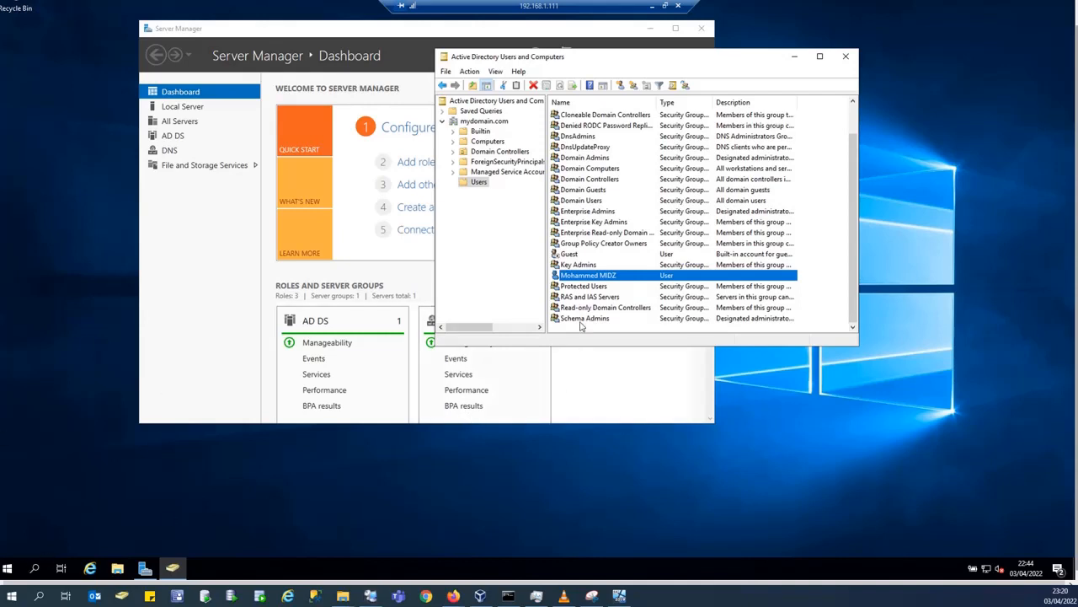
{"action": "right_click", "coordinate": [589, 273]}
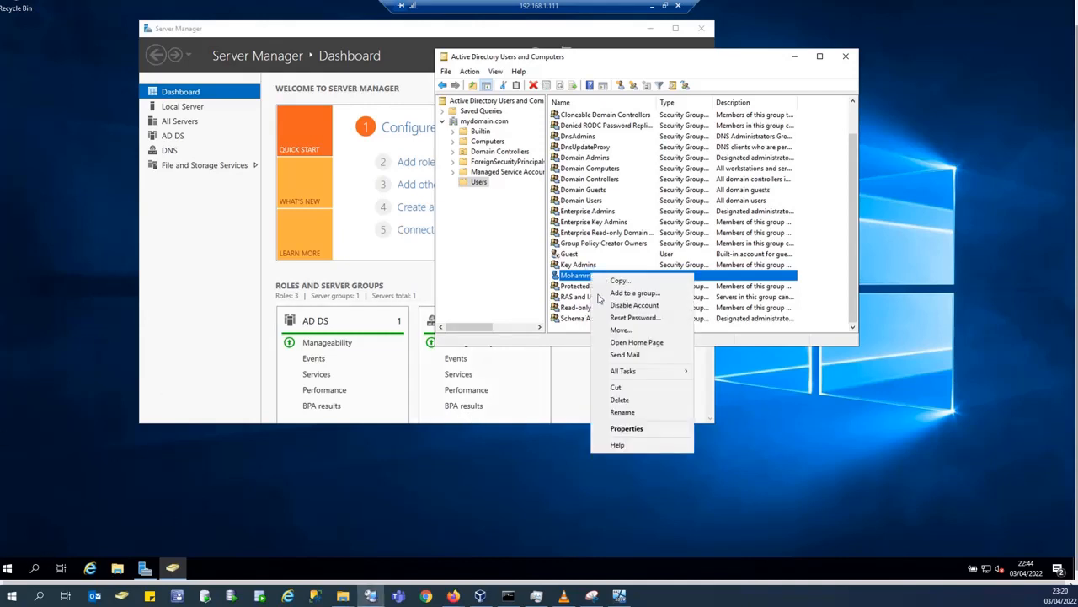
{"action": "left_click", "coordinate": [630, 428]}
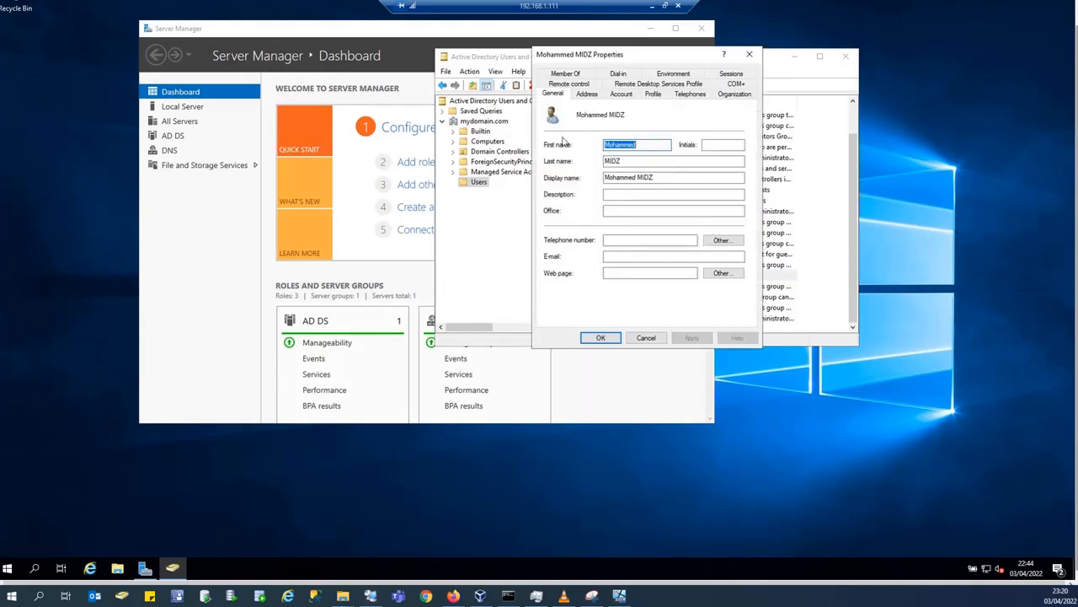
Step: On the Member Of tab, add the user to Domain Admins alongside Domain Users and save
{"action": "left_click", "coordinate": [576, 75]}
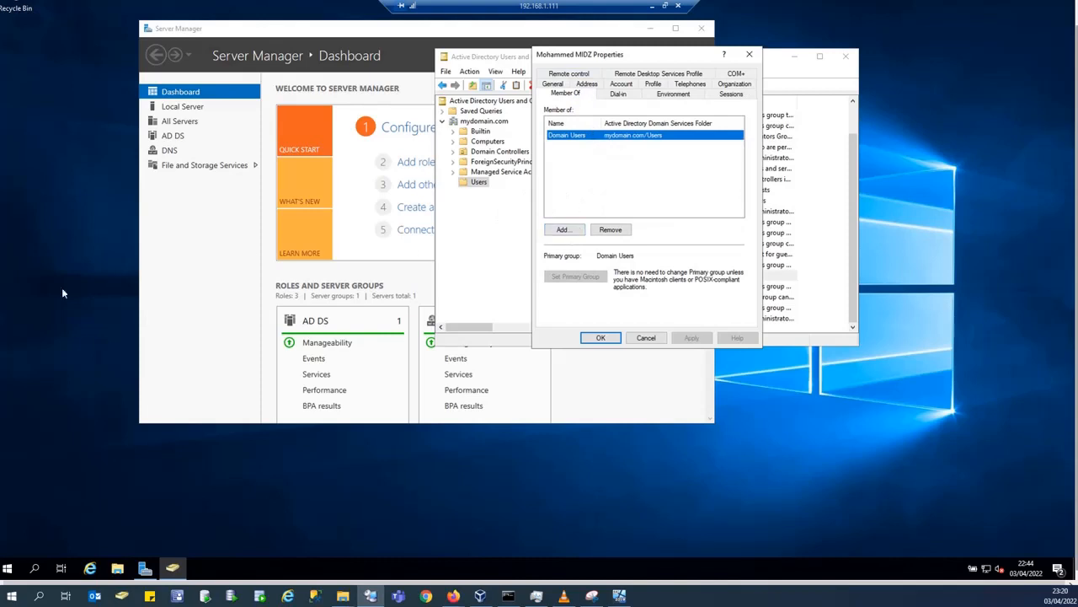
{"action": "left_click", "coordinate": [564, 232]}
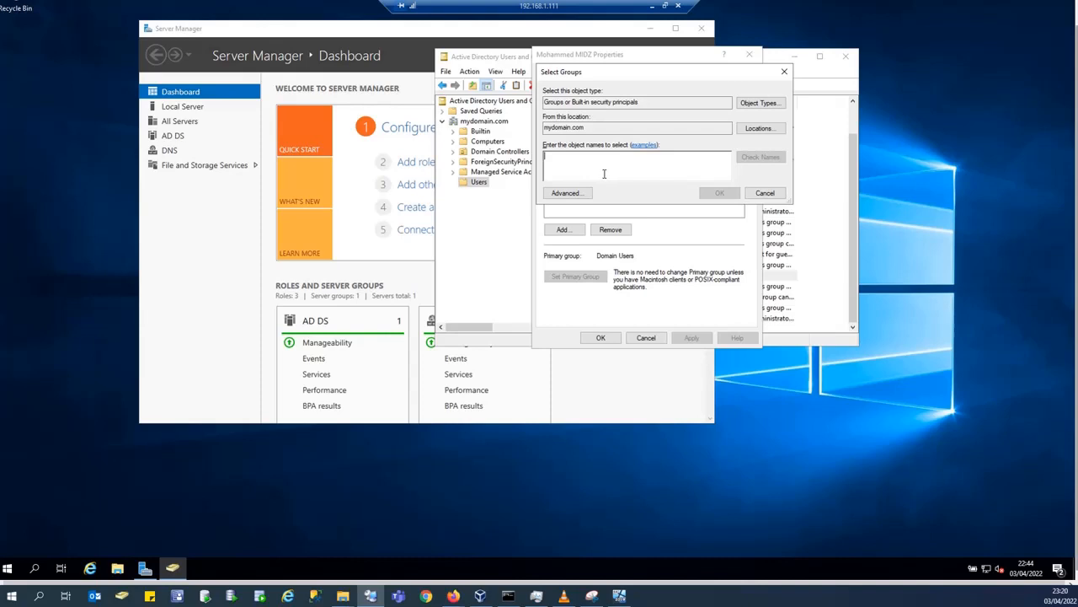
{"action": "type", "text": "Domain"}
{"action": "type", "text": "Admin"}
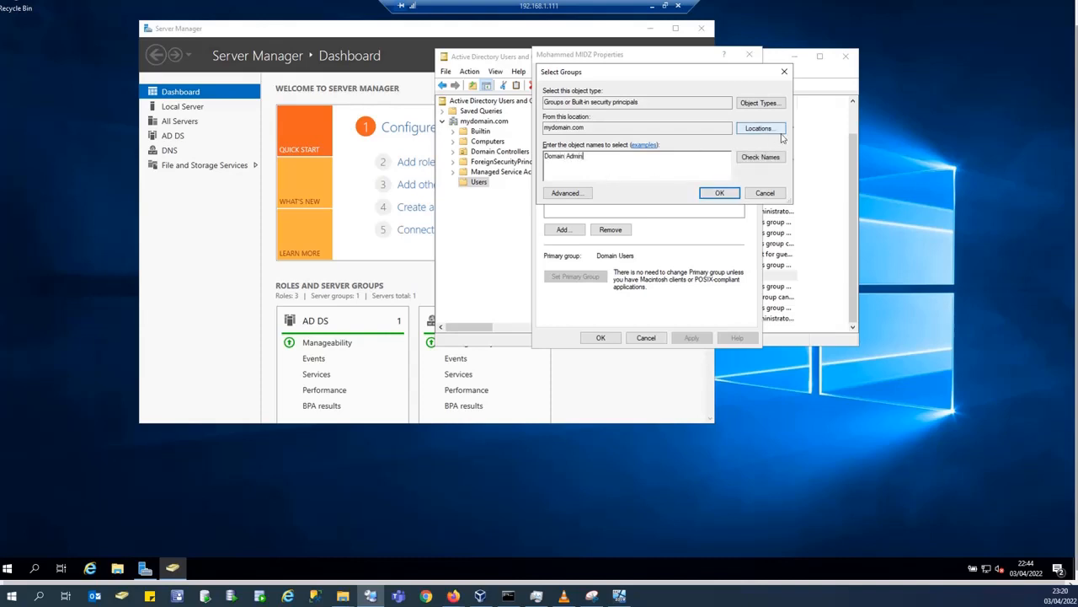
{"action": "left_click", "coordinate": [761, 156]}
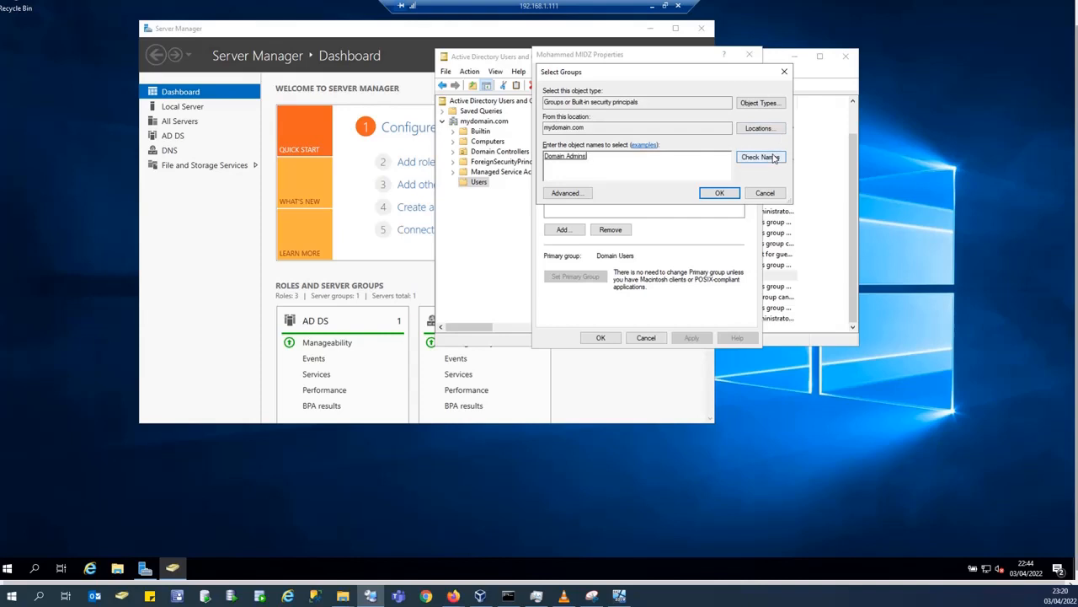
{"action": "left_click", "coordinate": [721, 193]}
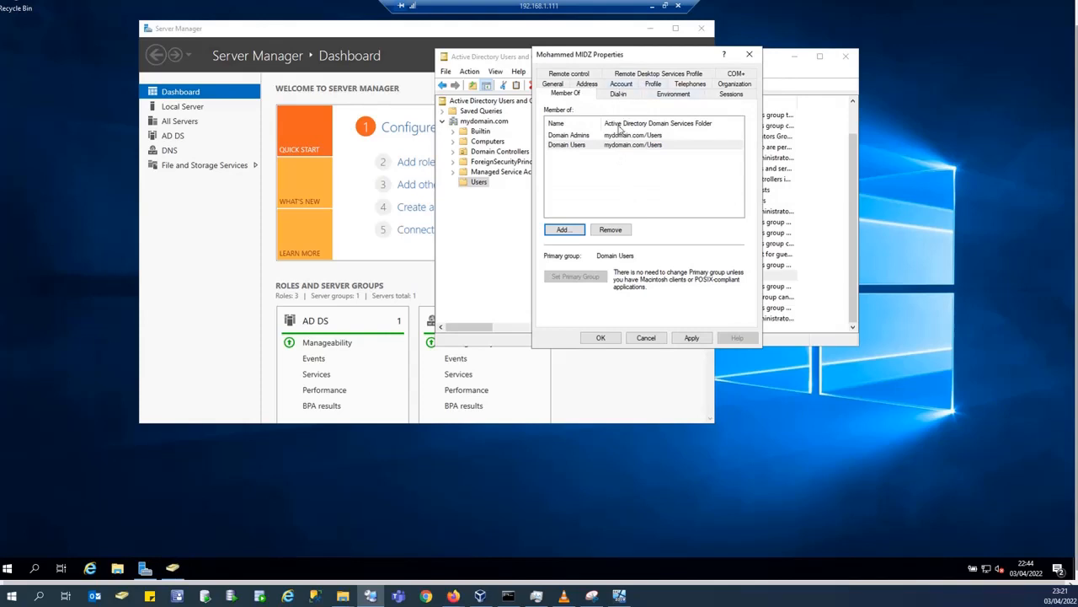
{"action": "left_click", "coordinate": [589, 145]}
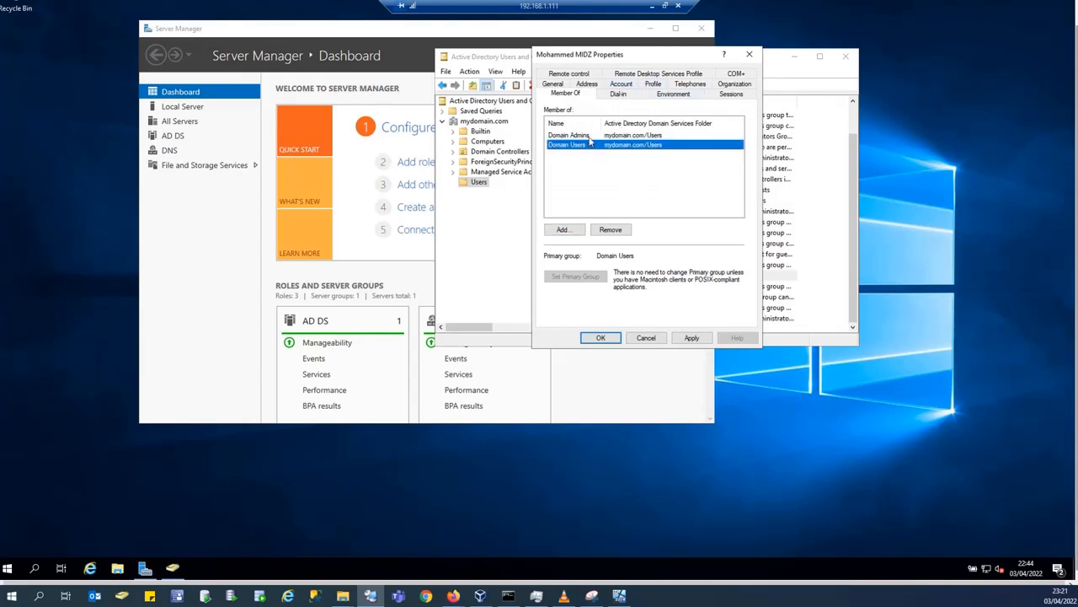
{"action": "left_click", "coordinate": [593, 137]}
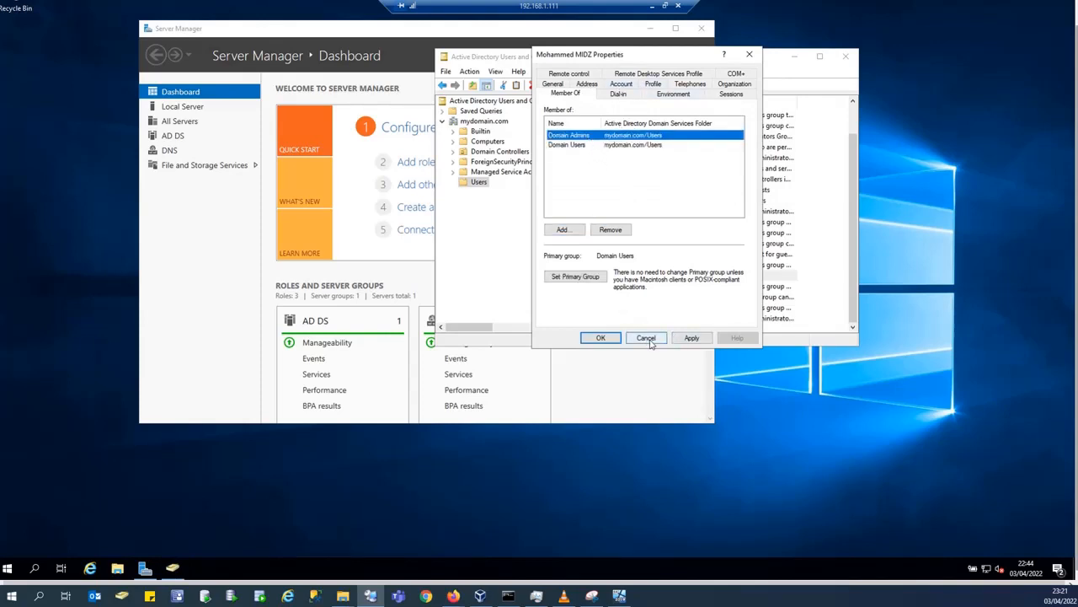
{"action": "left_click", "coordinate": [601, 338]}
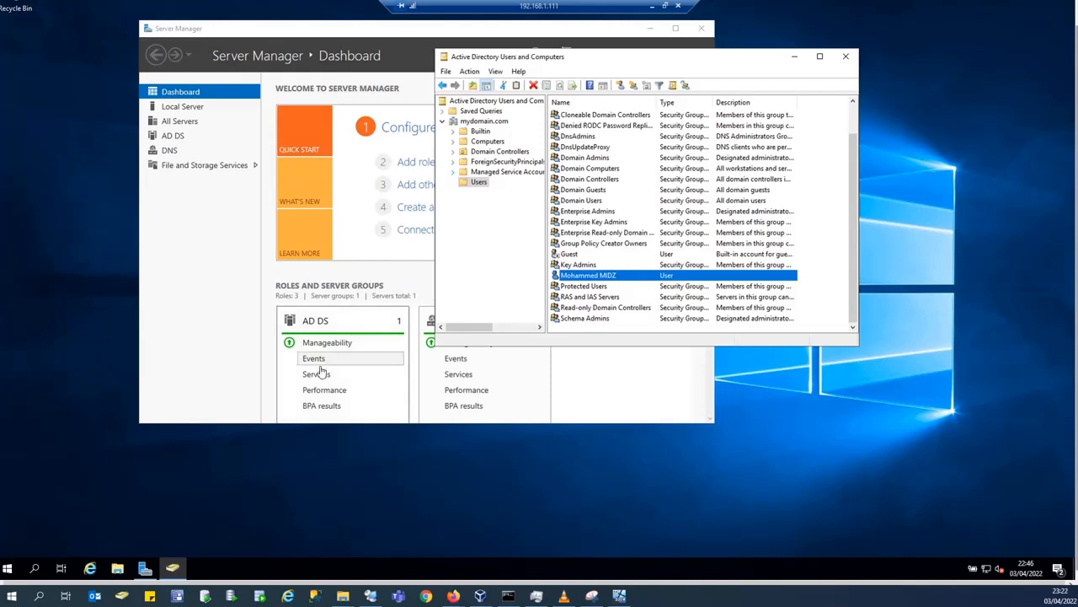
Step: Bring Server Manager forward and view DC2019's Local Server properties showing domain mydomain.com
{"action": "left_click", "coordinate": [220, 290]}
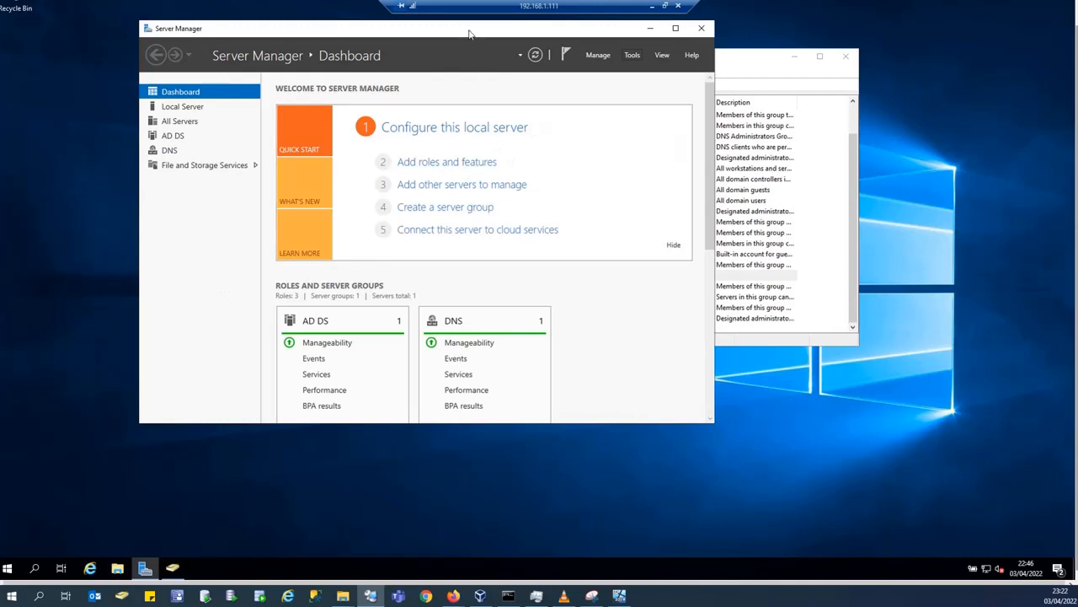
{"action": "left_click_drag", "start_coordinate": [472, 33], "coordinate": [438, 71]}
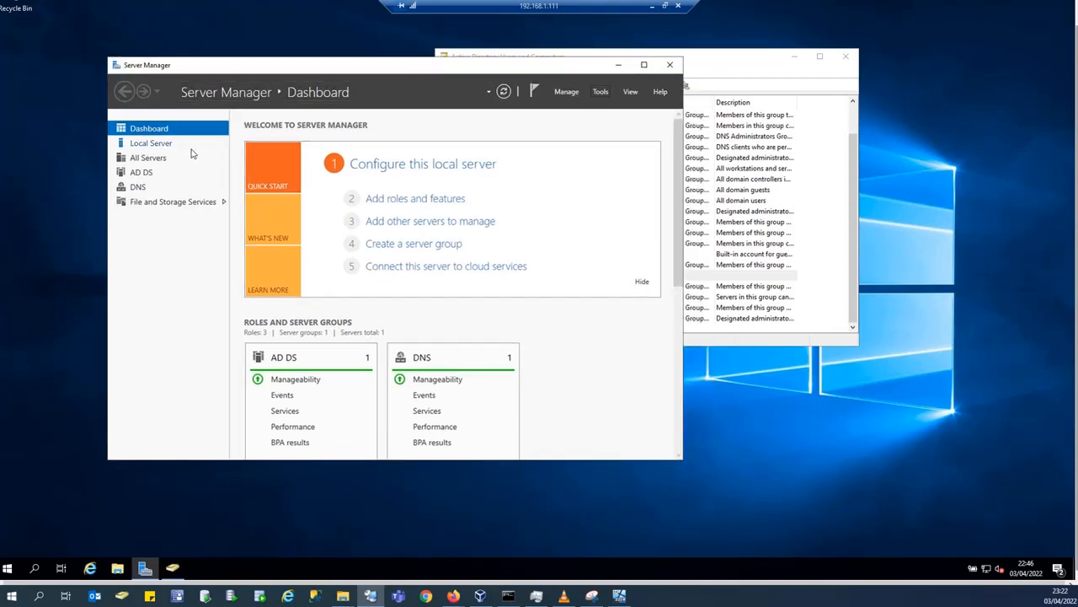
{"action": "left_click", "coordinate": [160, 149]}
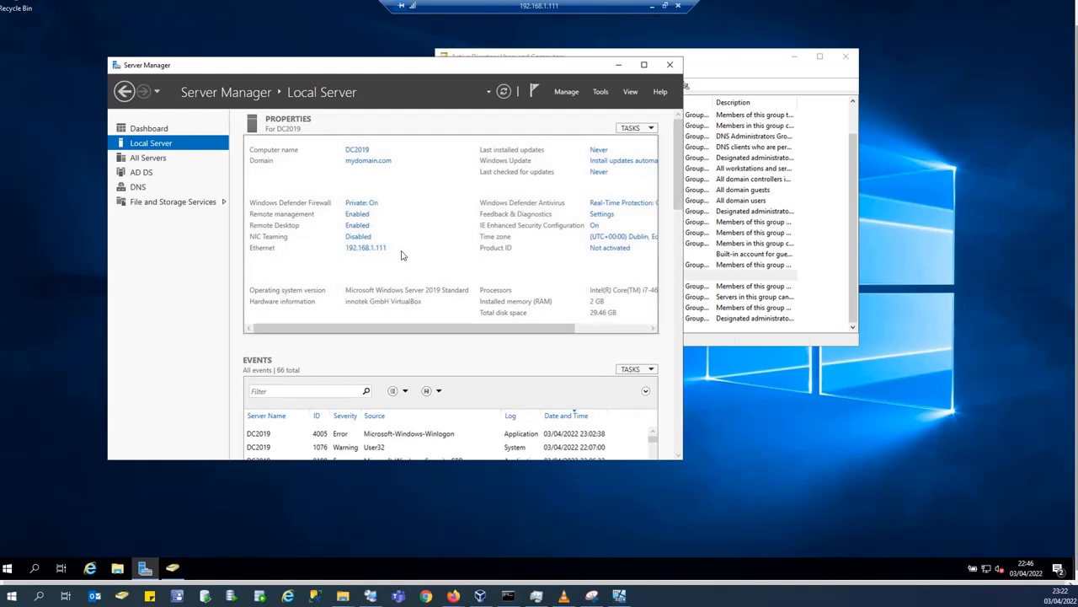
{"action": "left_click", "coordinate": [371, 253]}
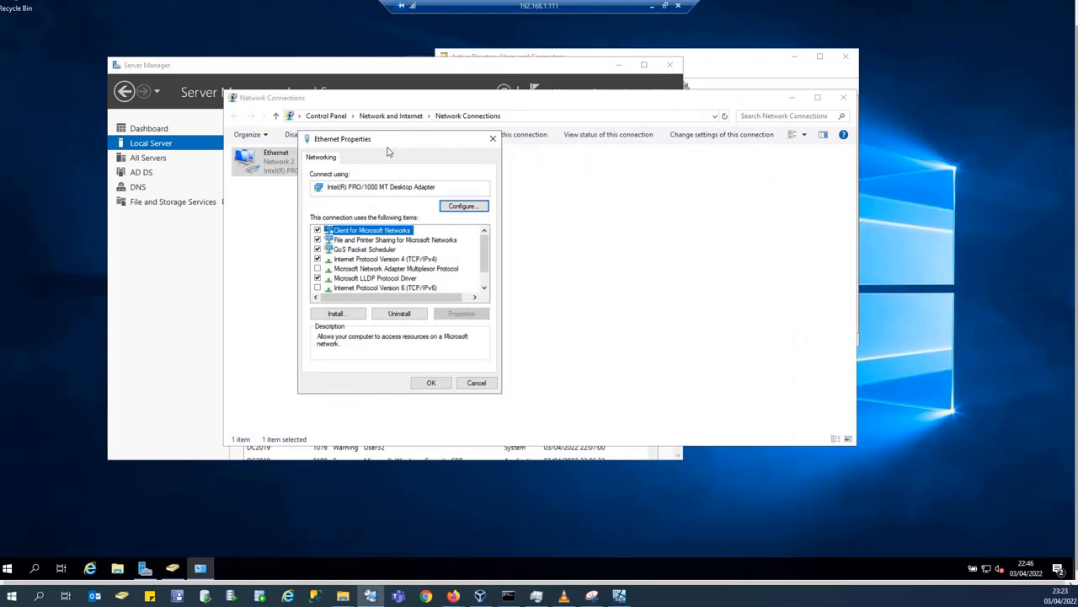
{"action": "left_click", "coordinate": [385, 287]}
{"action": "left_click_drag", "start_coordinate": [389, 143], "coordinate": [415, 133]}
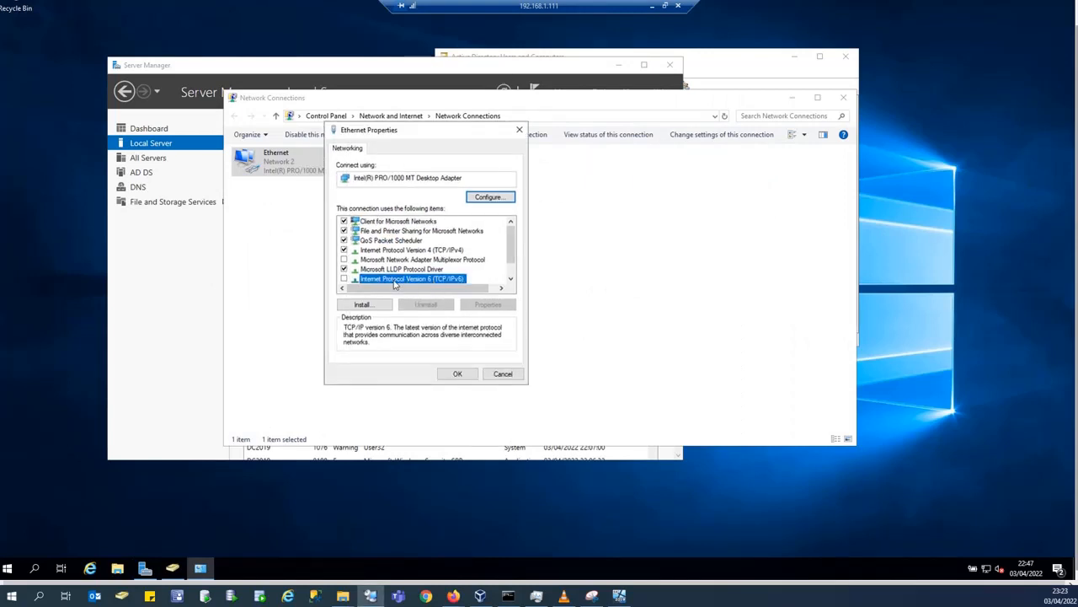
{"action": "left_click", "coordinate": [457, 374]}
{"action": "left_click", "coordinate": [844, 97]}
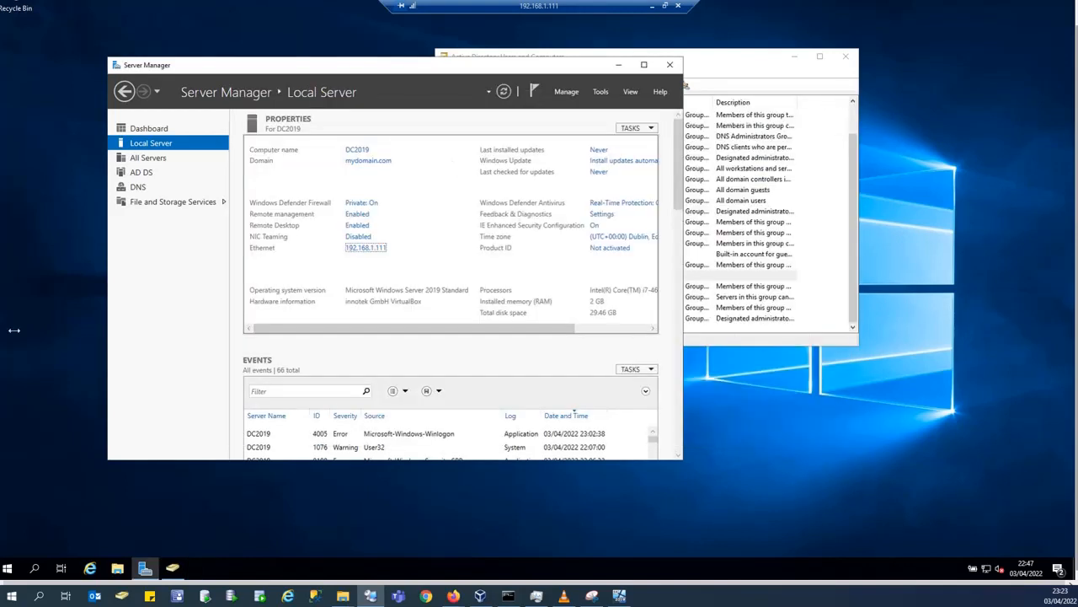
Step: Search Windows for 'firew' and open the Windows Defender Firewall page
{"action": "left_click", "coordinate": [37, 571]}
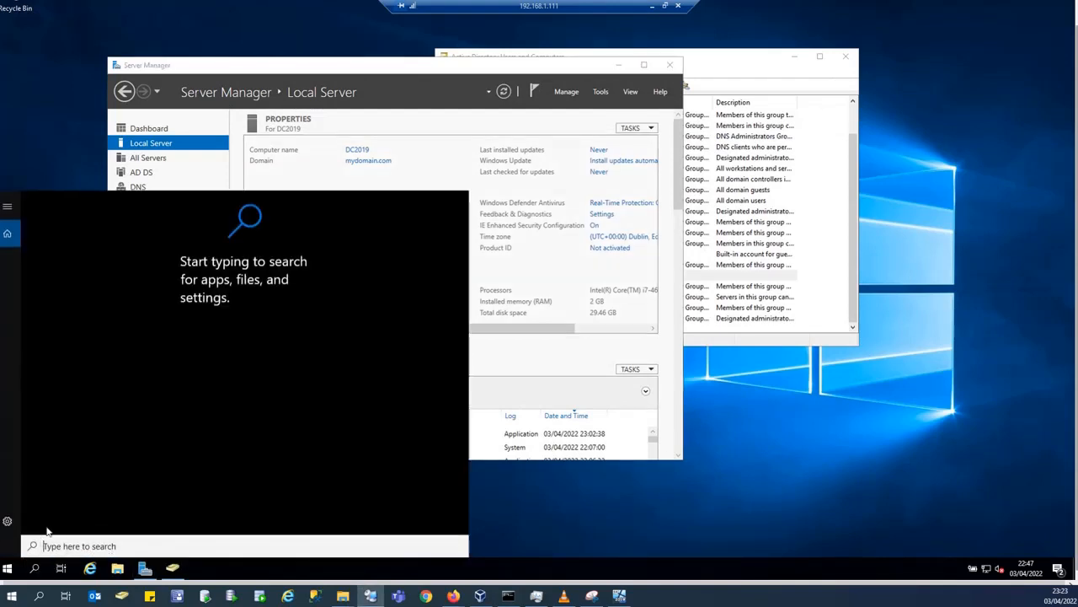
{"action": "type", "text": "f"}
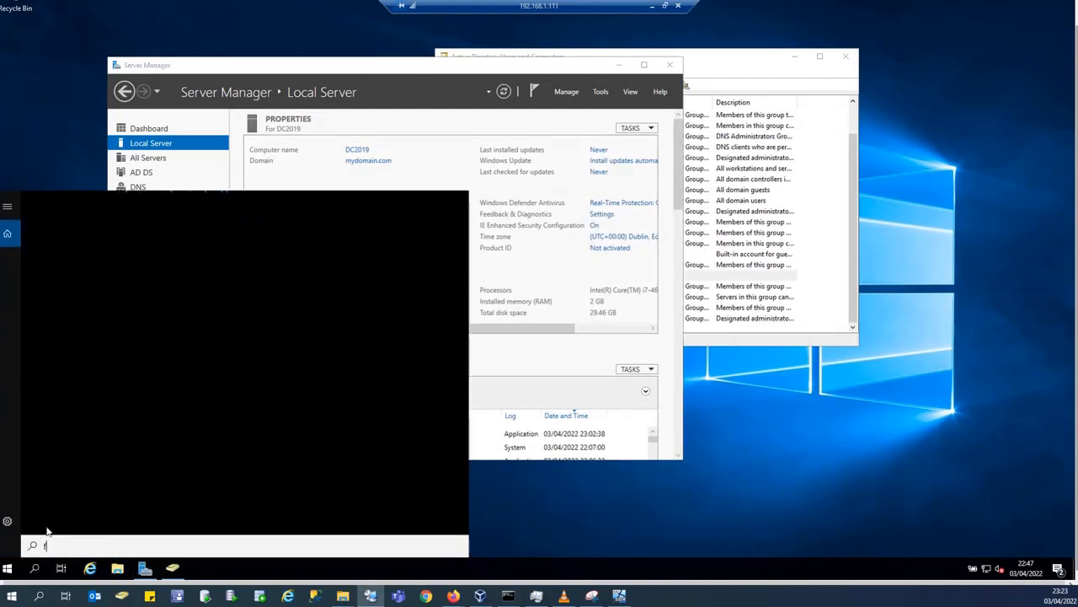
{"action": "type", "text": "irew"}
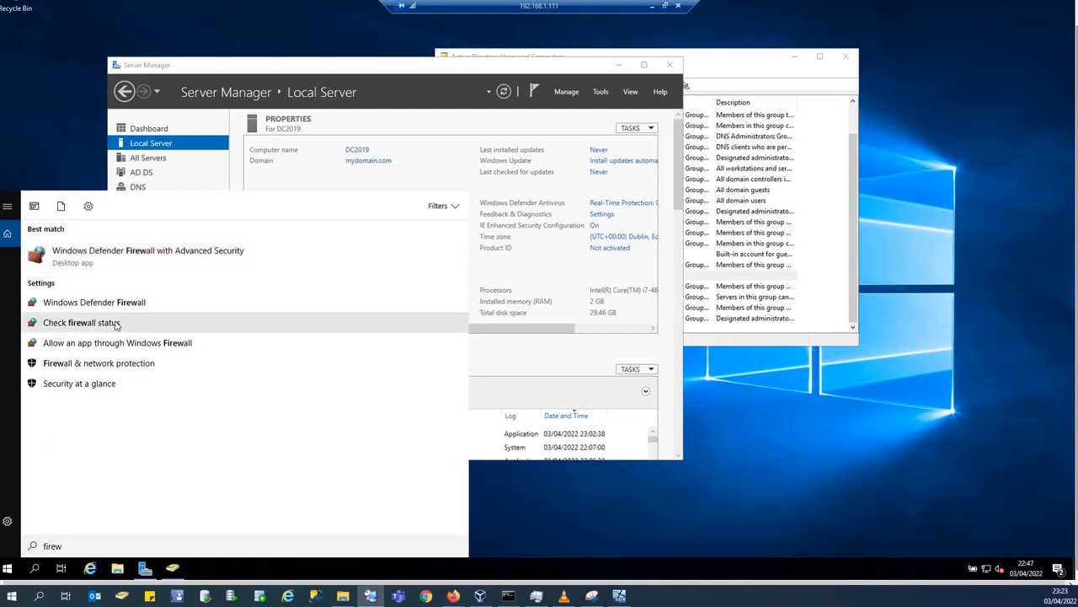
{"action": "left_click", "coordinate": [81, 321]}
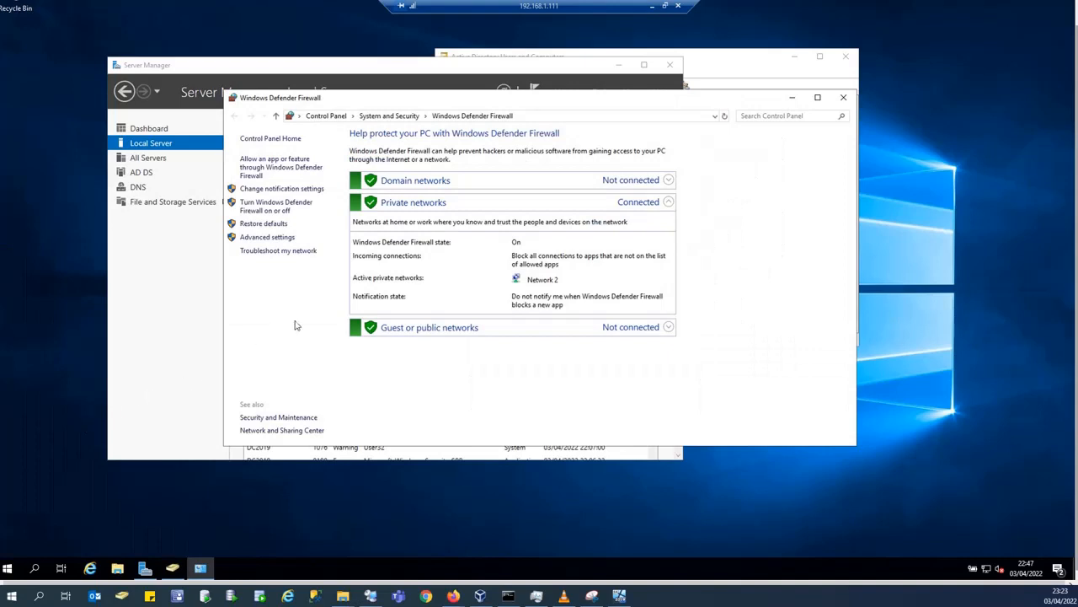
Step: Turn off Windows Defender Firewall for domain, private and public networks and apply
{"action": "left_click", "coordinate": [272, 212]}
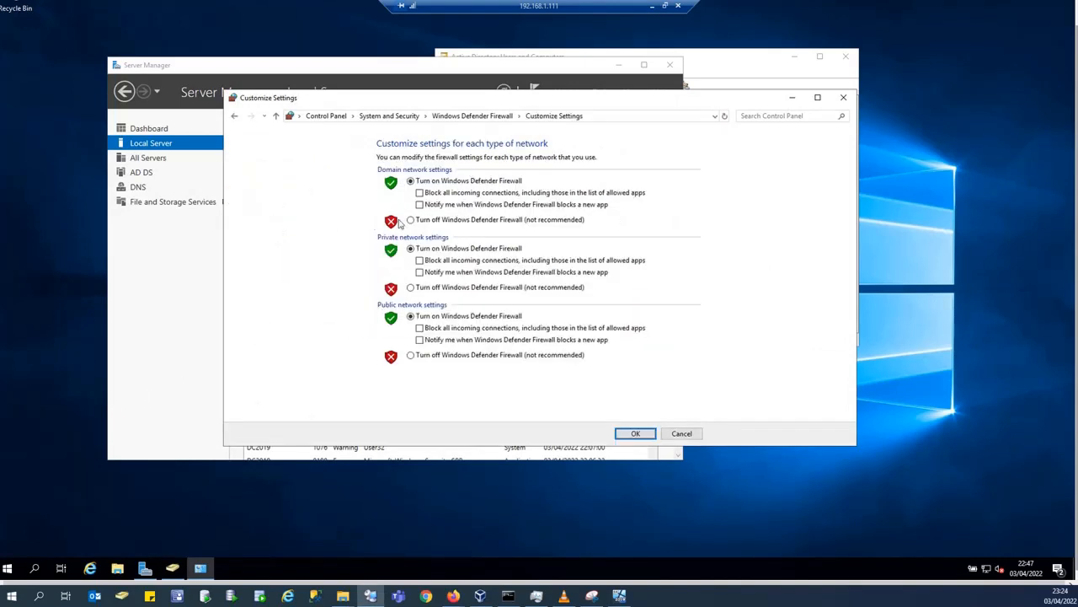
{"action": "left_click", "coordinate": [410, 220]}
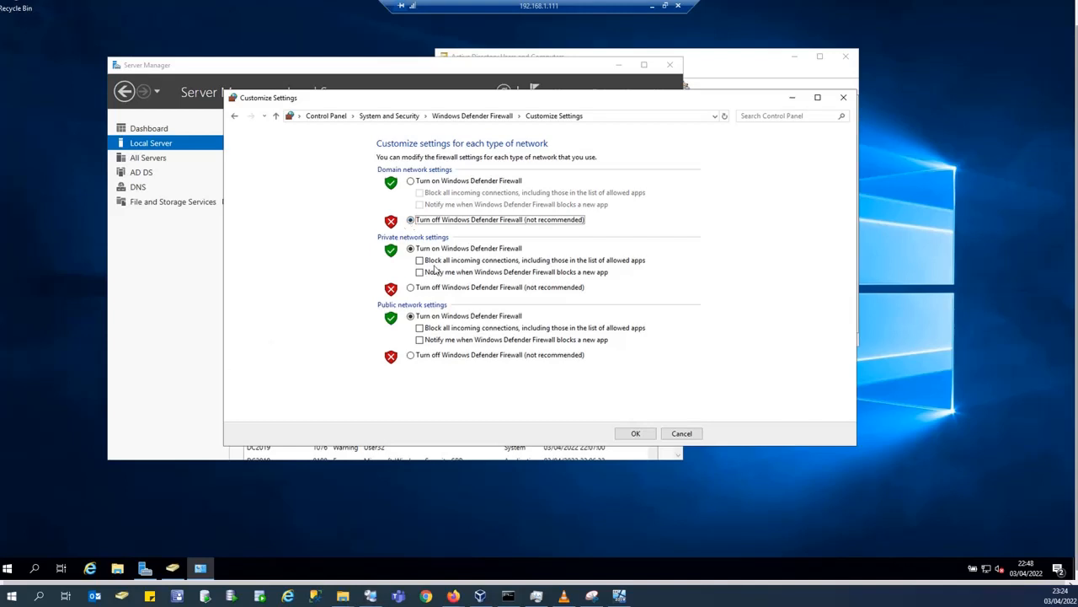
{"action": "left_click", "coordinate": [420, 289]}
{"action": "left_click", "coordinate": [426, 356]}
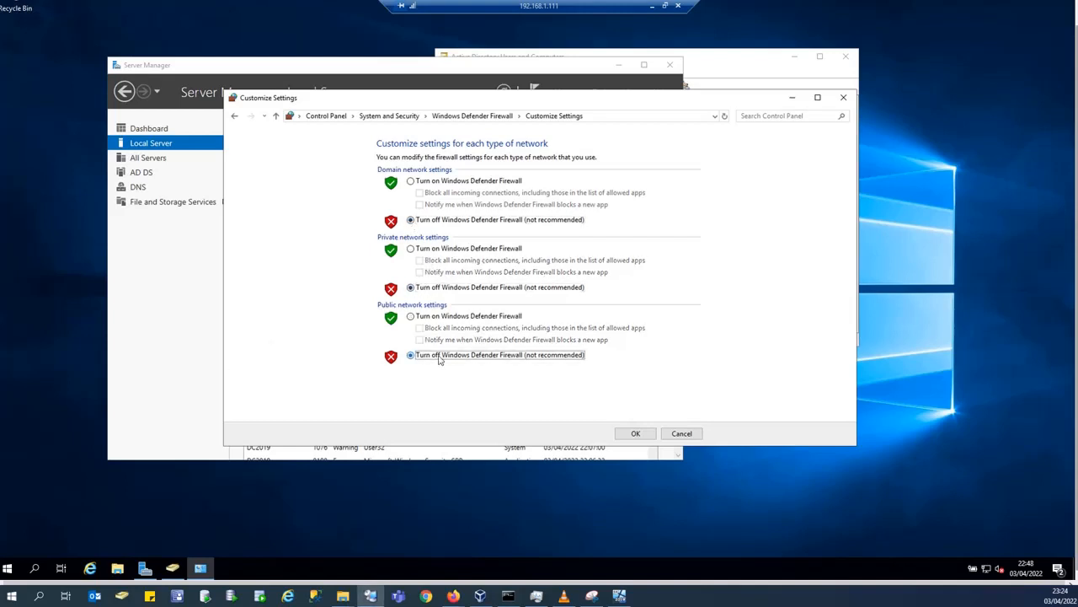
{"action": "left_click", "coordinate": [628, 434]}
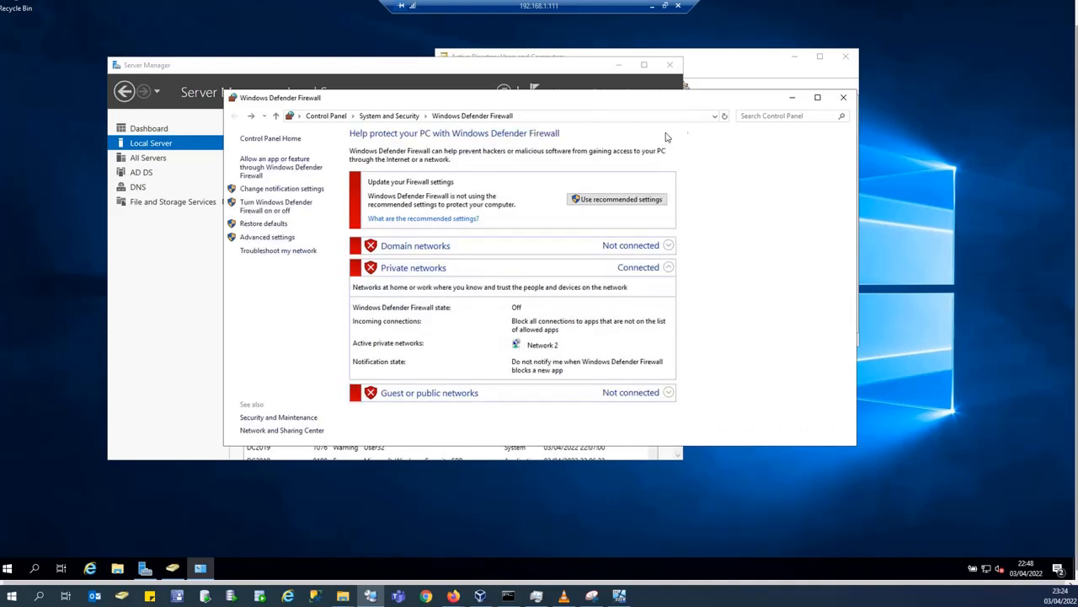
Step: Minimize the firewall window, check Server Manager's firewall status, and exit full screen with Ctrl+Alt+Break
{"action": "left_click", "coordinate": [793, 99]}
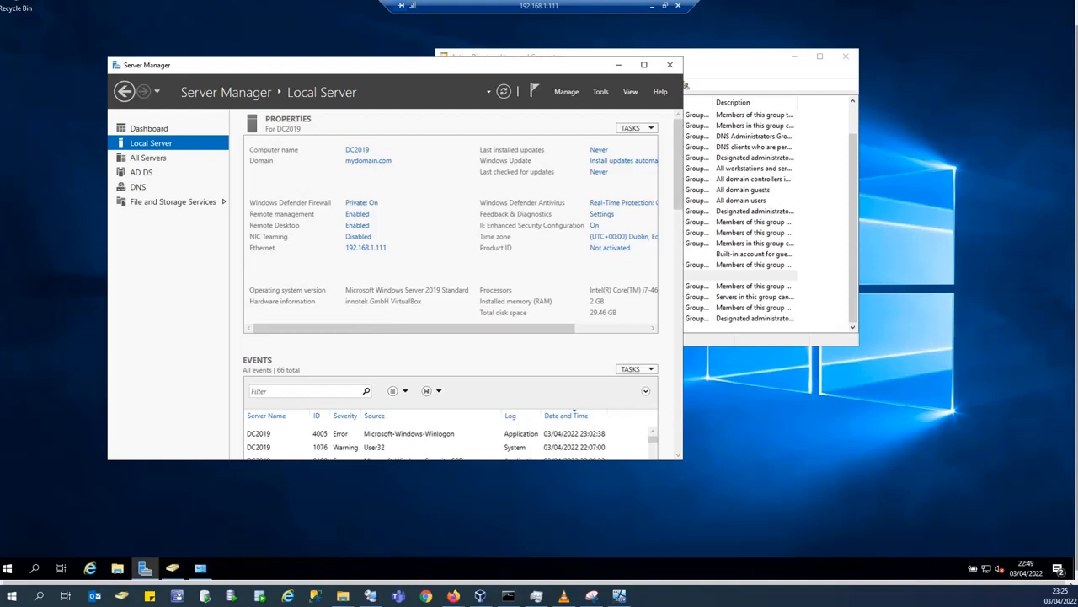
{"action": "left_click", "coordinate": [406, 319]}
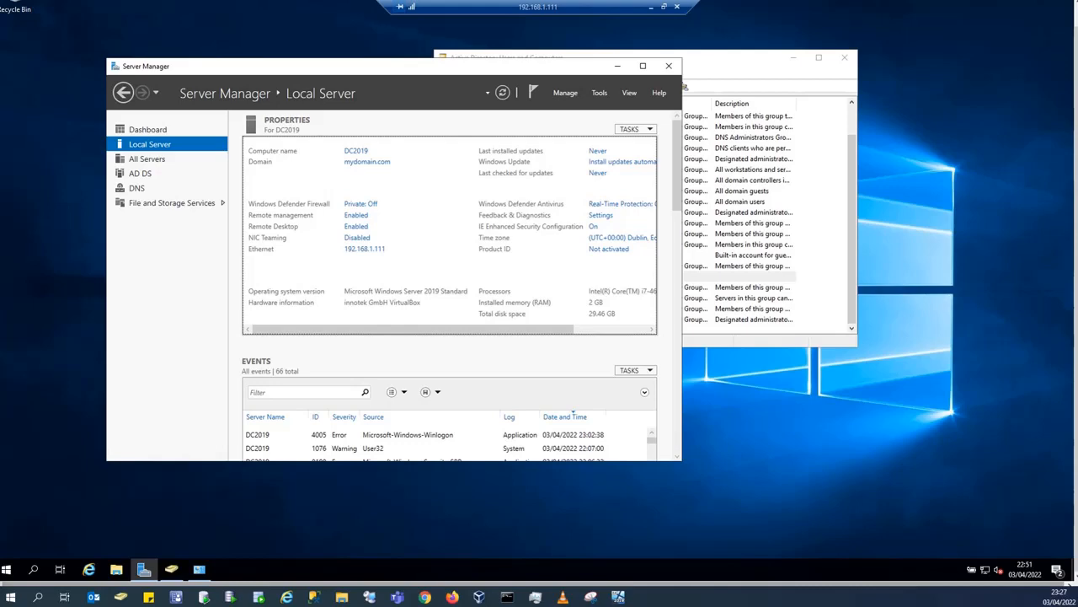
{"action": "key", "text": "ctrl+alt+Break"}
Step: Connect to the Win Server 2019 - SQL server from its connection entry
{"action": "left_click", "coordinate": [72, 50]}
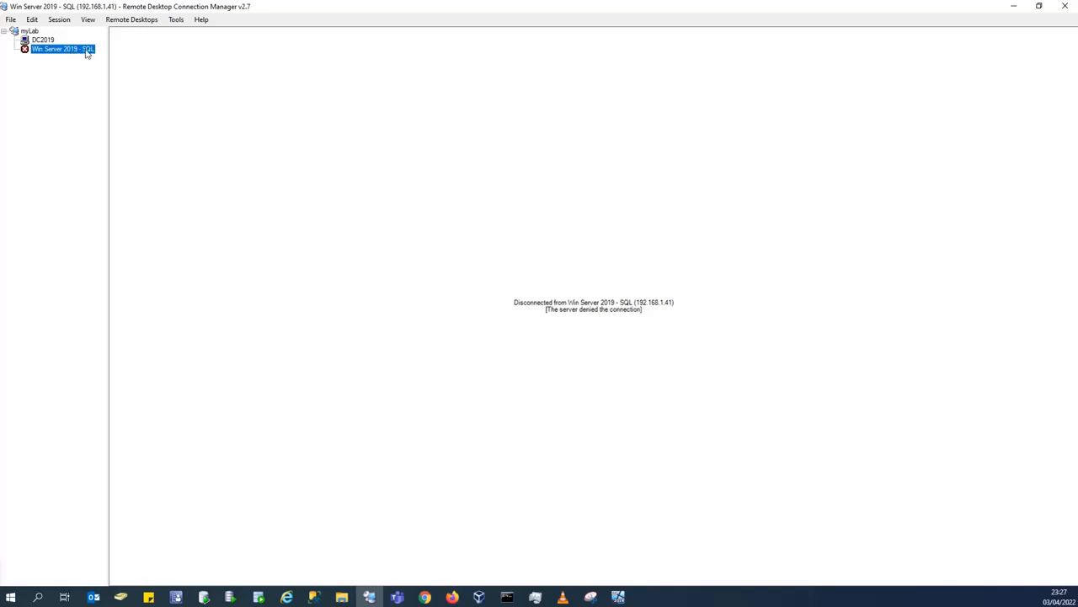
{"action": "right_click", "coordinate": [86, 54]}
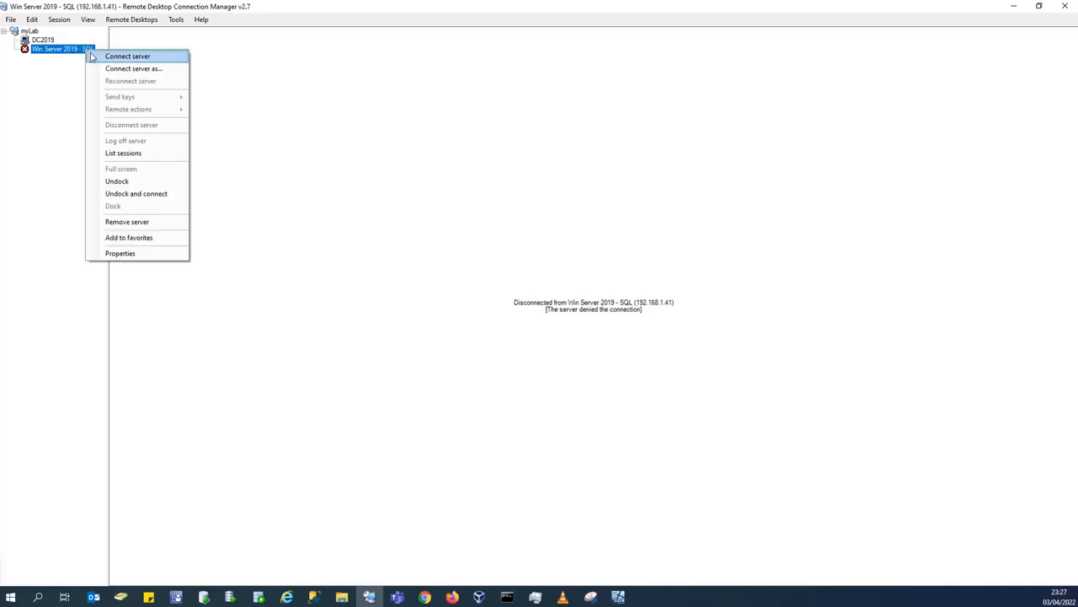
{"action": "left_click", "coordinate": [93, 56]}
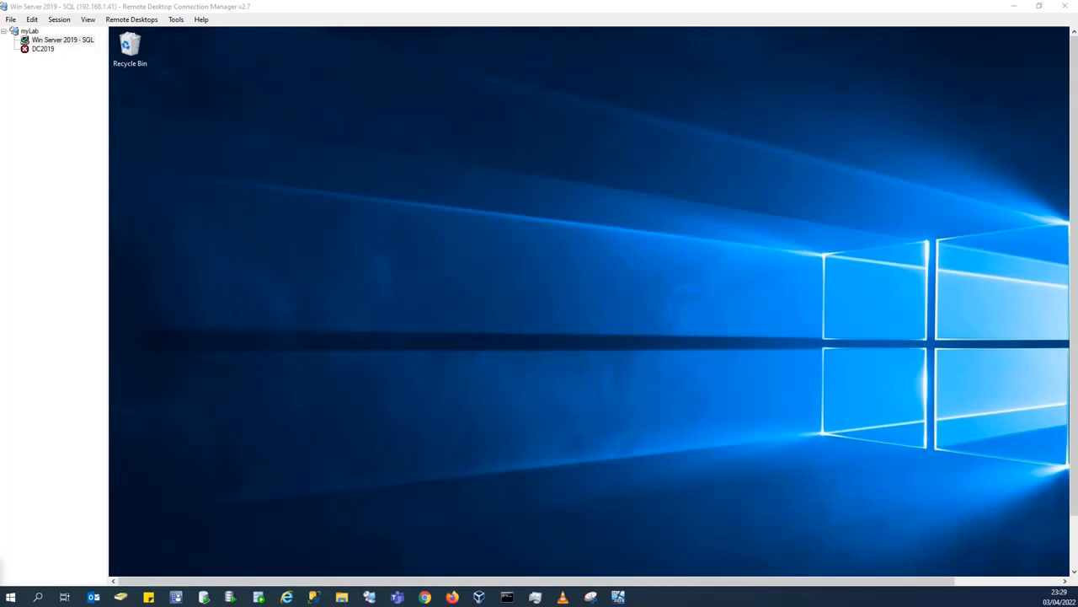
Step: Switch the SQL server session to full screen
{"action": "left_click", "coordinate": [84, 41]}
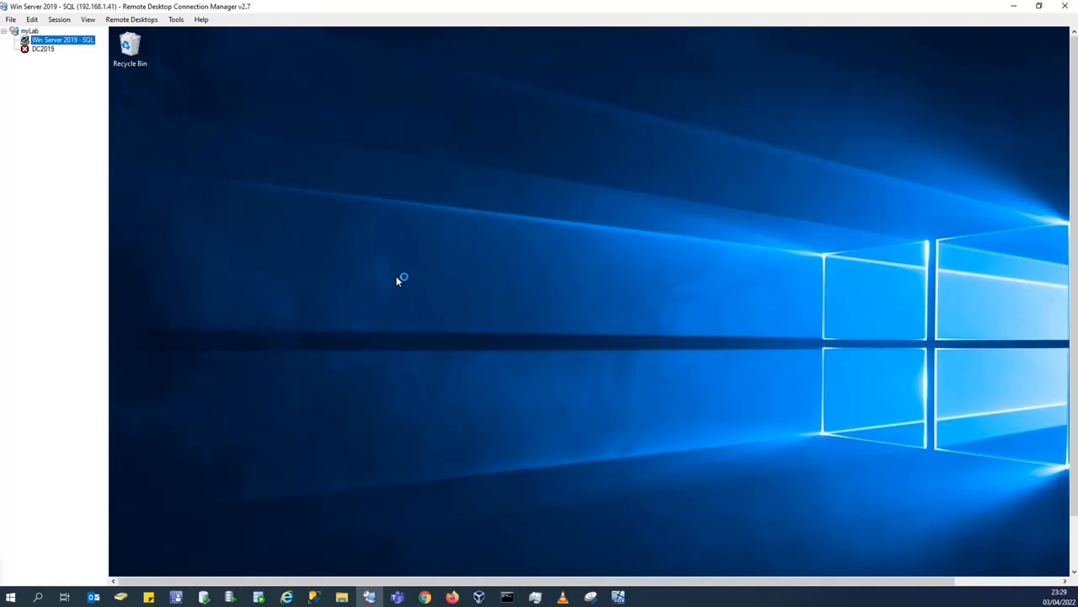
{"action": "left_click", "coordinate": [88, 19]}
{"action": "mouse_move", "coordinate": [72, 25]}
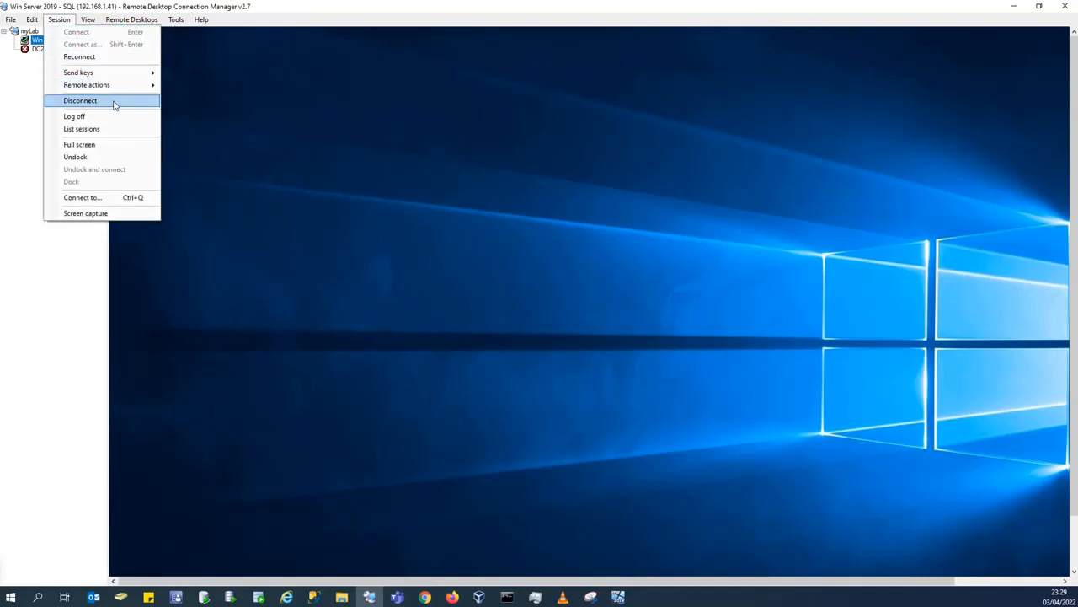
{"action": "left_click", "coordinate": [125, 148]}
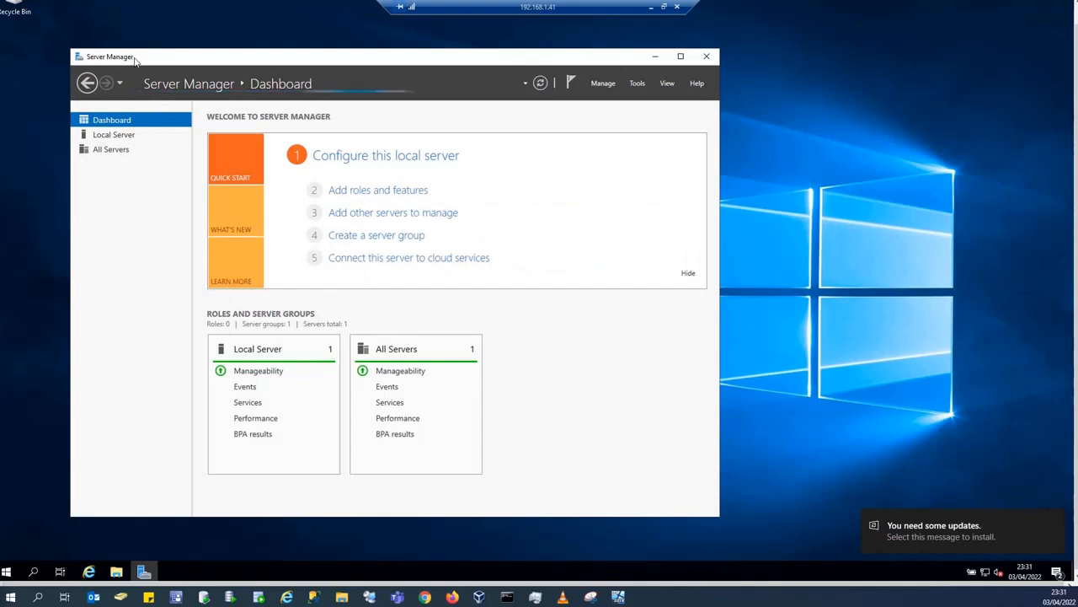
Step: Open VMWin2019's Local Server properties and its Ethernet 192.168.1.41 network connections
{"action": "left_click", "coordinate": [118, 137]}
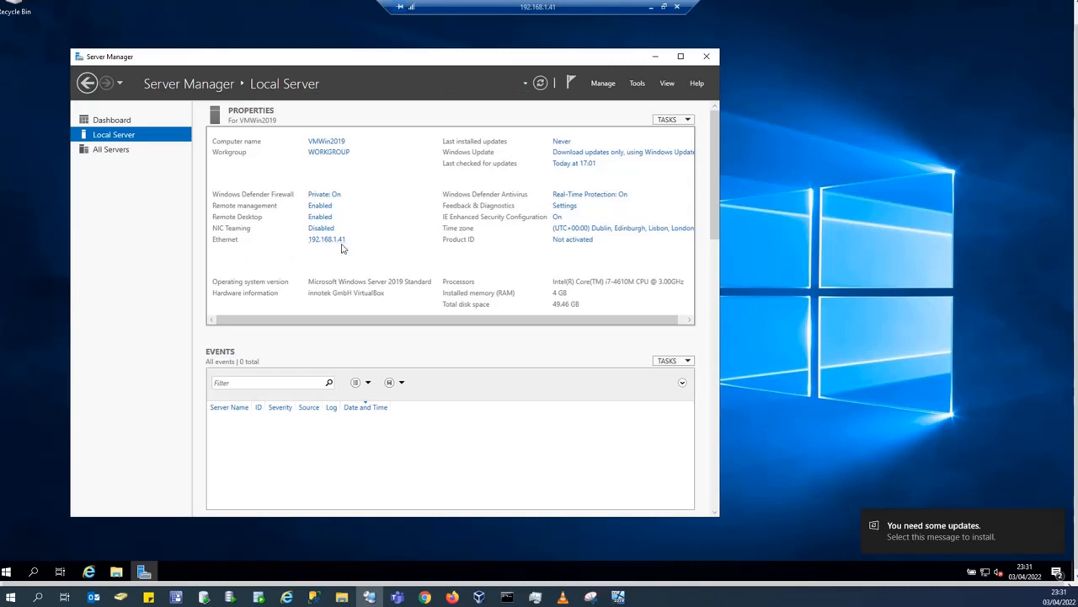
{"action": "left_click", "coordinate": [311, 243]}
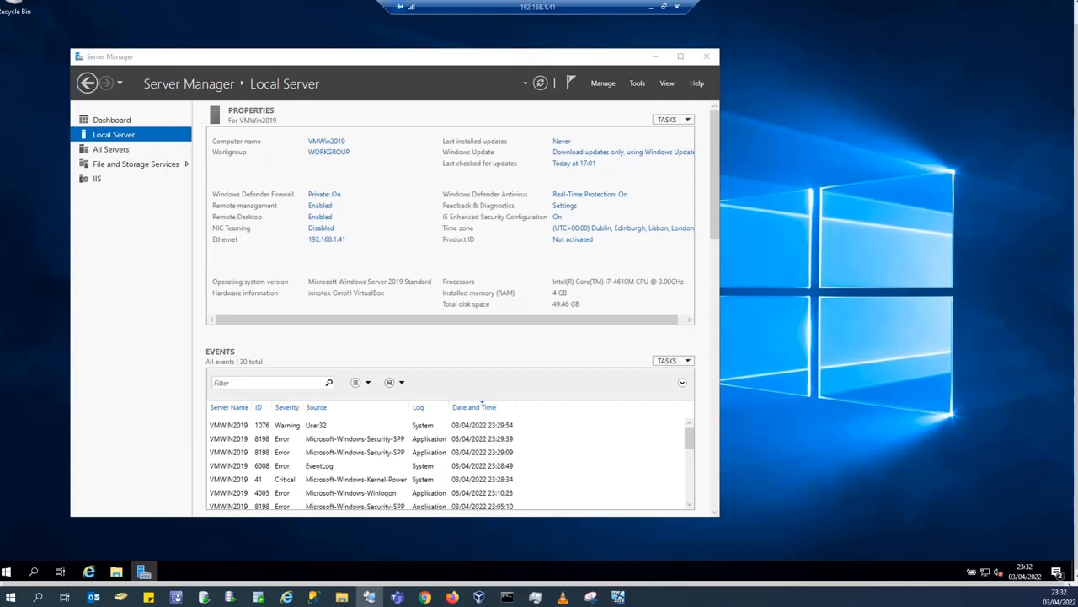
Step: Change the Ethernet adapter's IPv4 preferred DNS to 192.168.1.111 and close Network Connections
{"action": "left_click", "coordinate": [301, 180]}
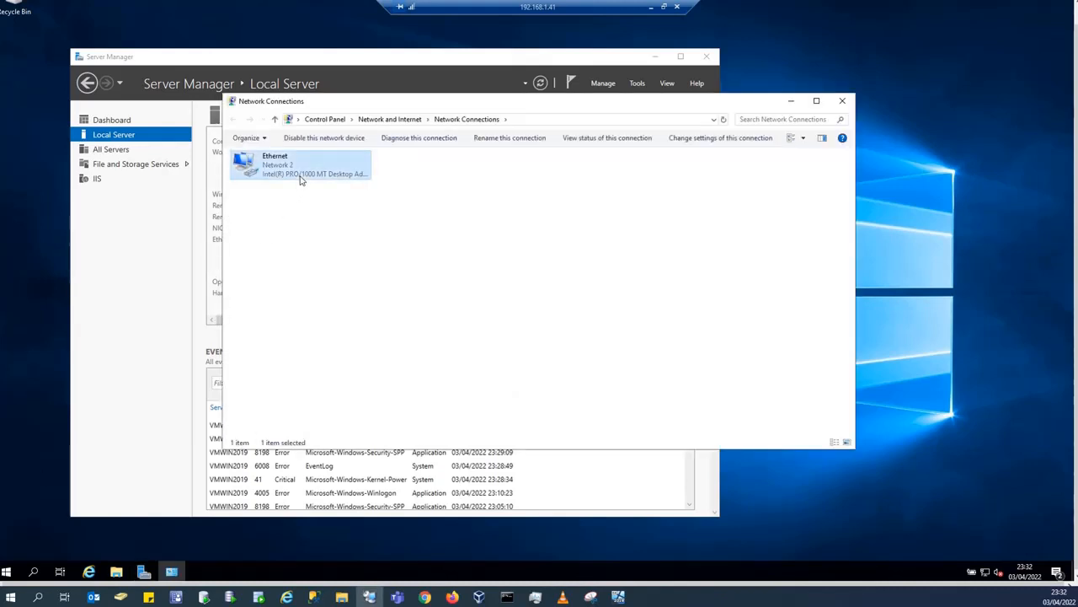
{"action": "right_click", "coordinate": [301, 179]}
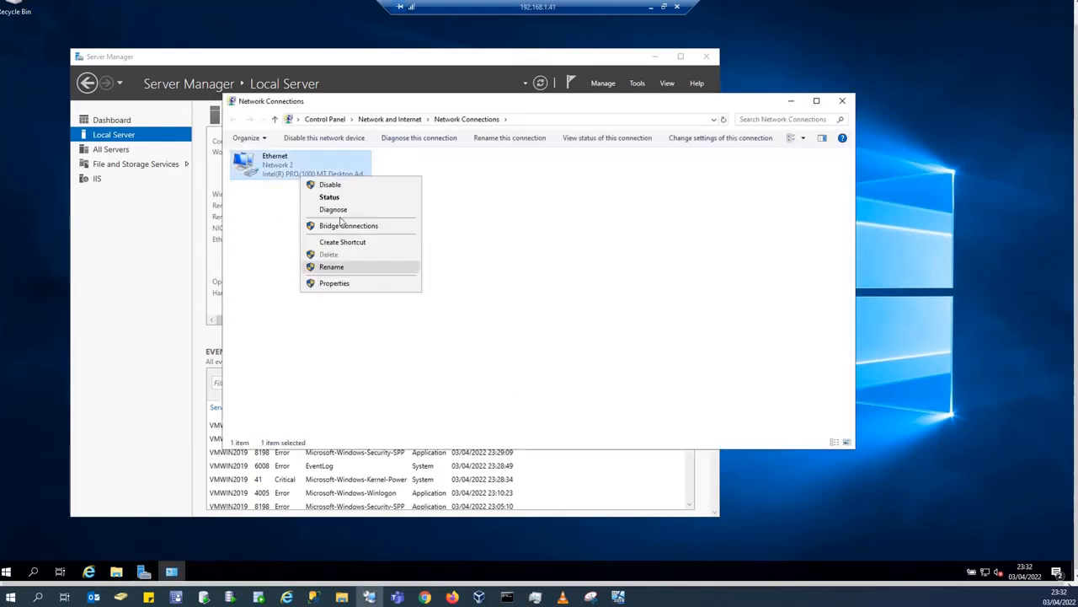
{"action": "left_click", "coordinate": [318, 287]}
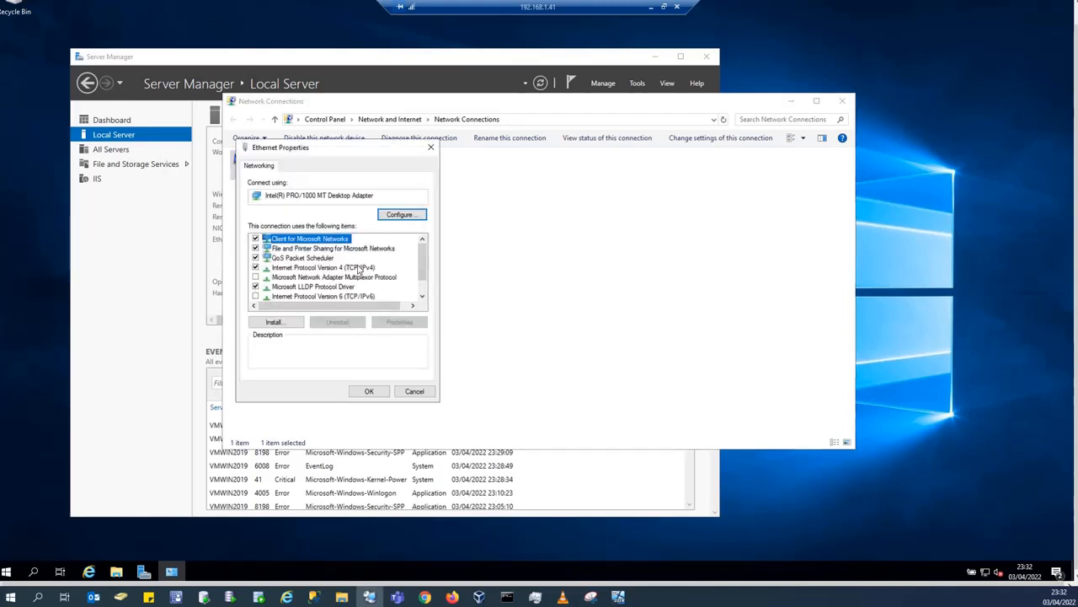
{"action": "left_click", "coordinate": [360, 268]}
{"action": "left_click", "coordinate": [397, 322]}
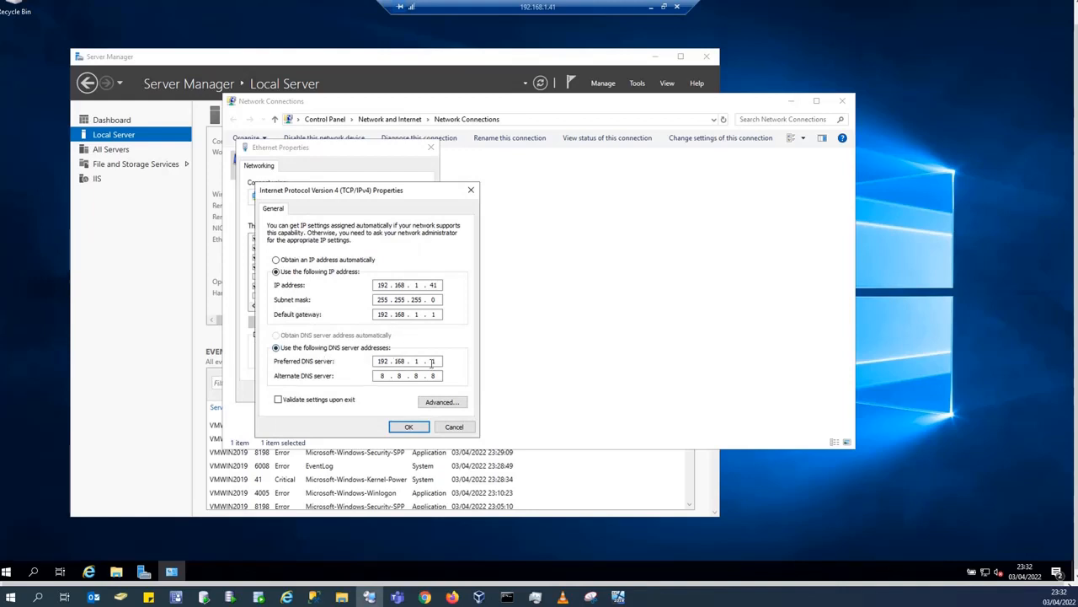
{"action": "double_click", "coordinate": [432, 362]}
{"action": "type", "text": "111"}
{"action": "left_click", "coordinate": [421, 427]}
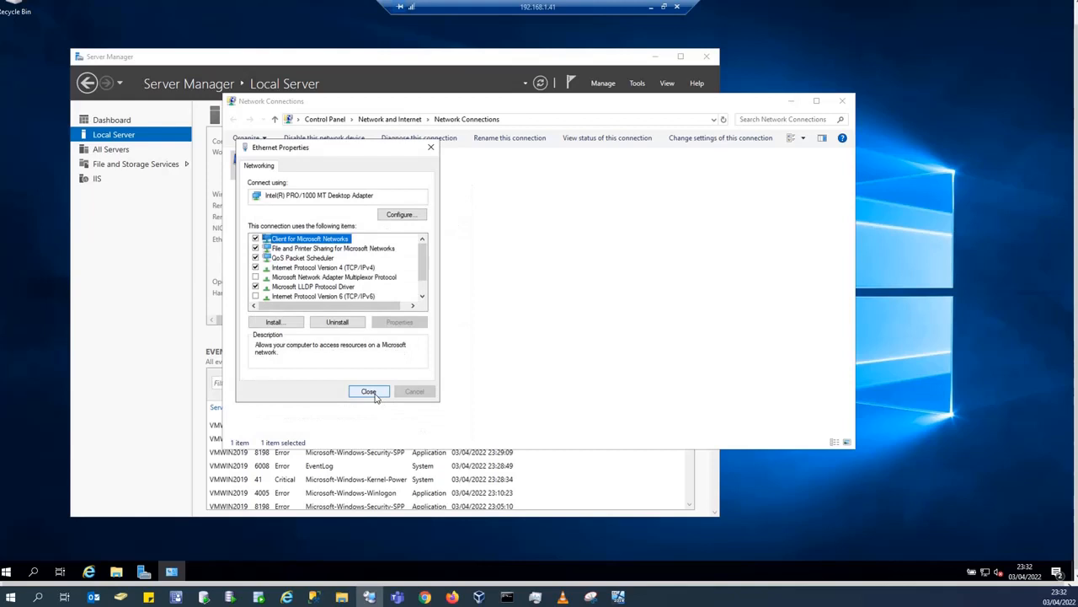
{"action": "left_click", "coordinate": [369, 392]}
{"action": "left_click", "coordinate": [842, 101]}
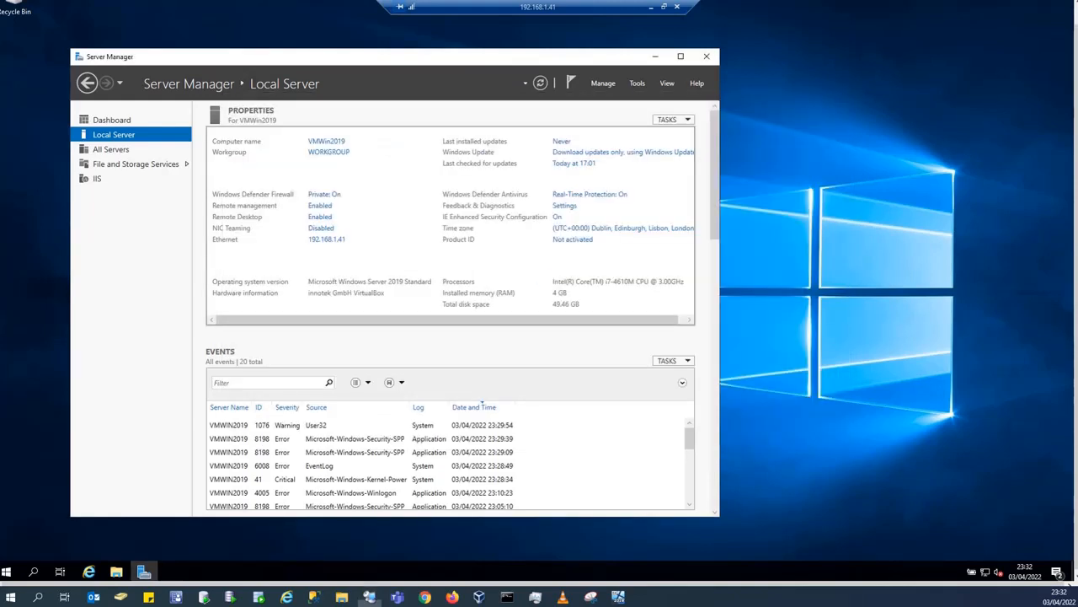
Step: Find the Windows Defender Firewall status page through Windows search ('tire')
{"action": "left_click", "coordinate": [33, 573]}
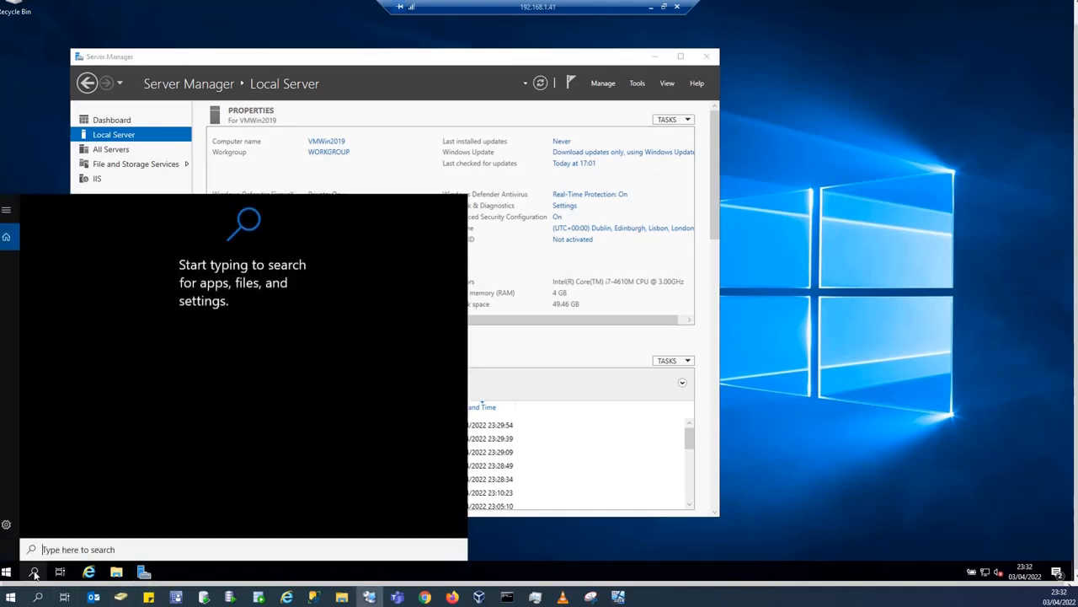
{"action": "type", "text": "t"}
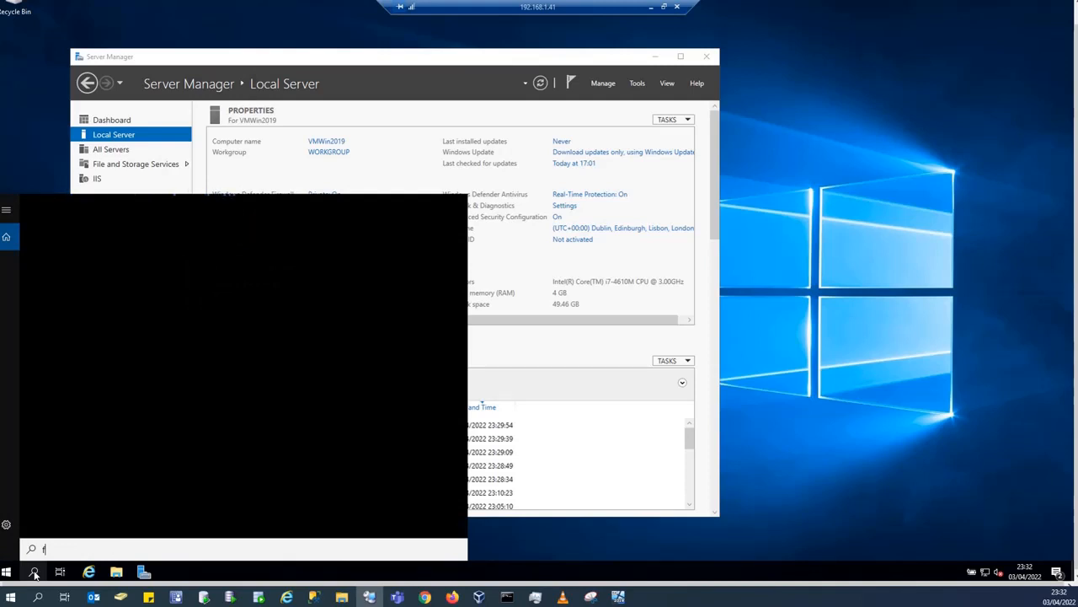
{"action": "type", "text": "ire"}
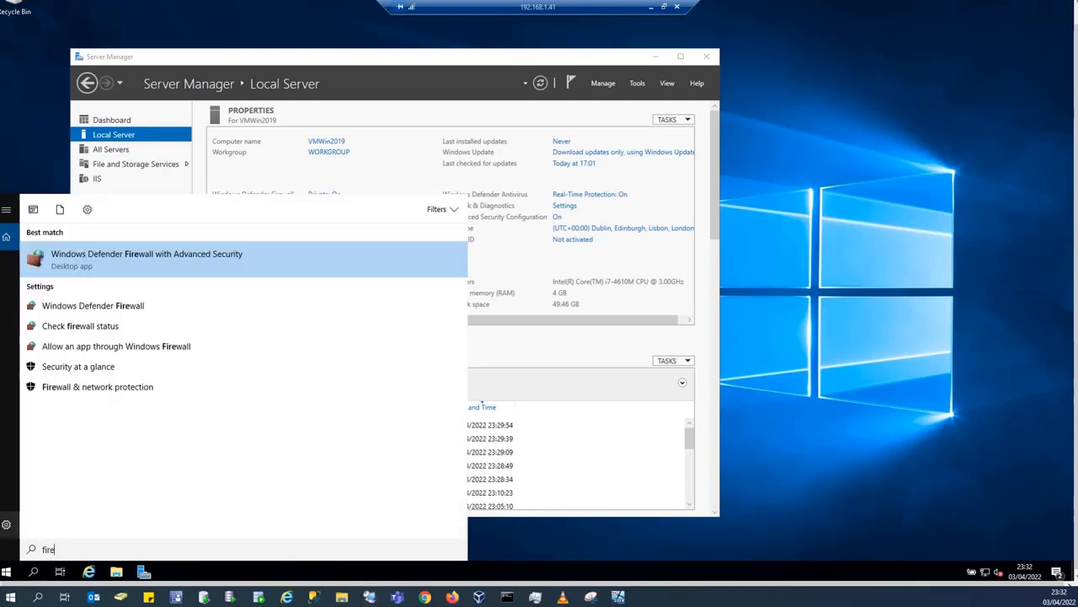
{"action": "left_click", "coordinate": [102, 326]}
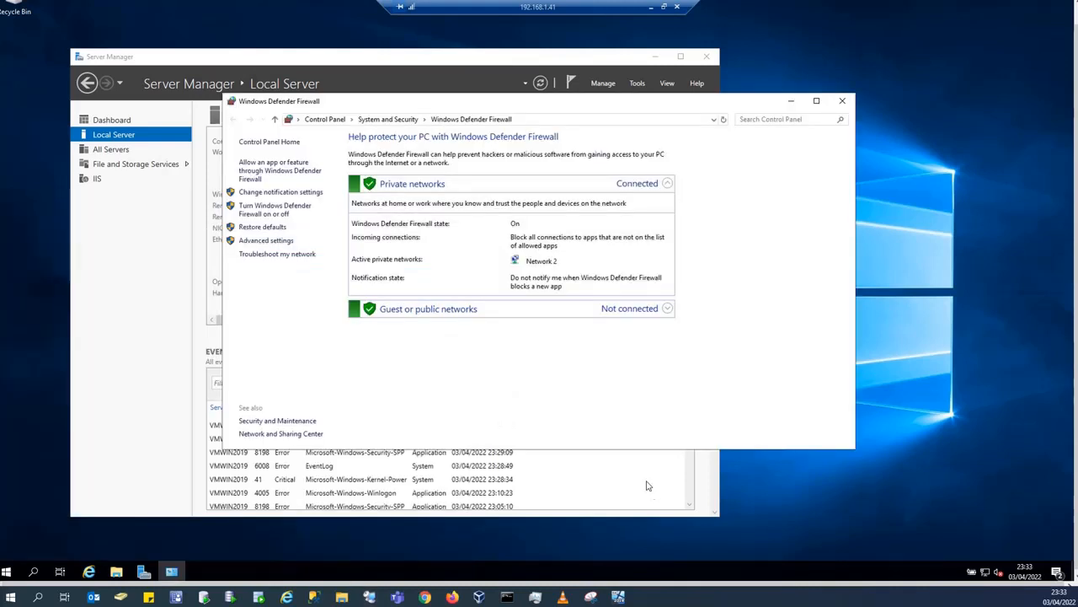
Step: Turn off the firewall for private and public networks, then minimize its window
{"action": "left_click", "coordinate": [295, 211]}
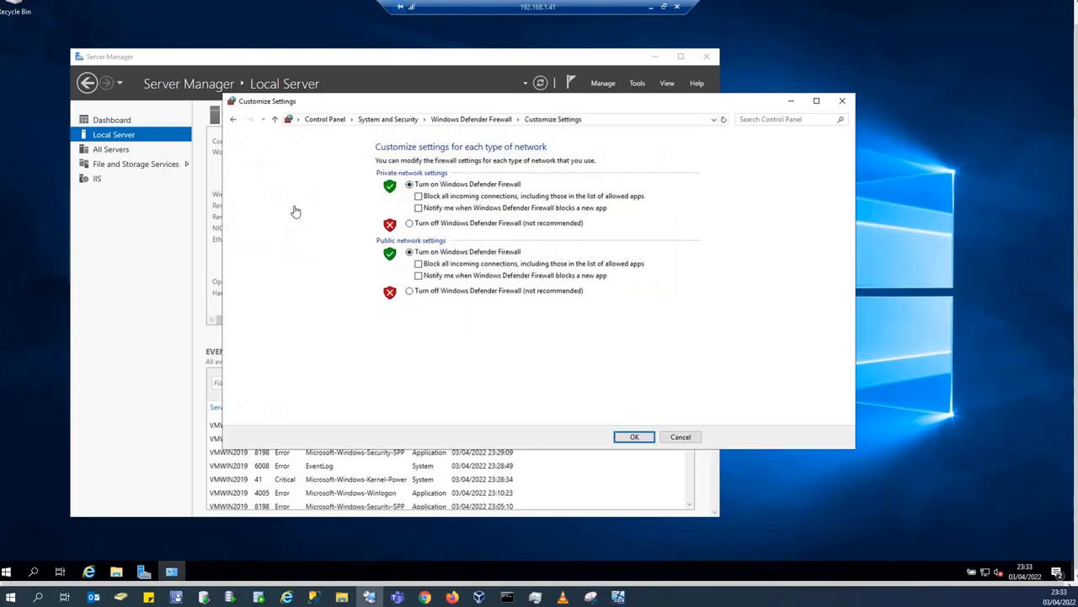
{"action": "left_click", "coordinate": [409, 224]}
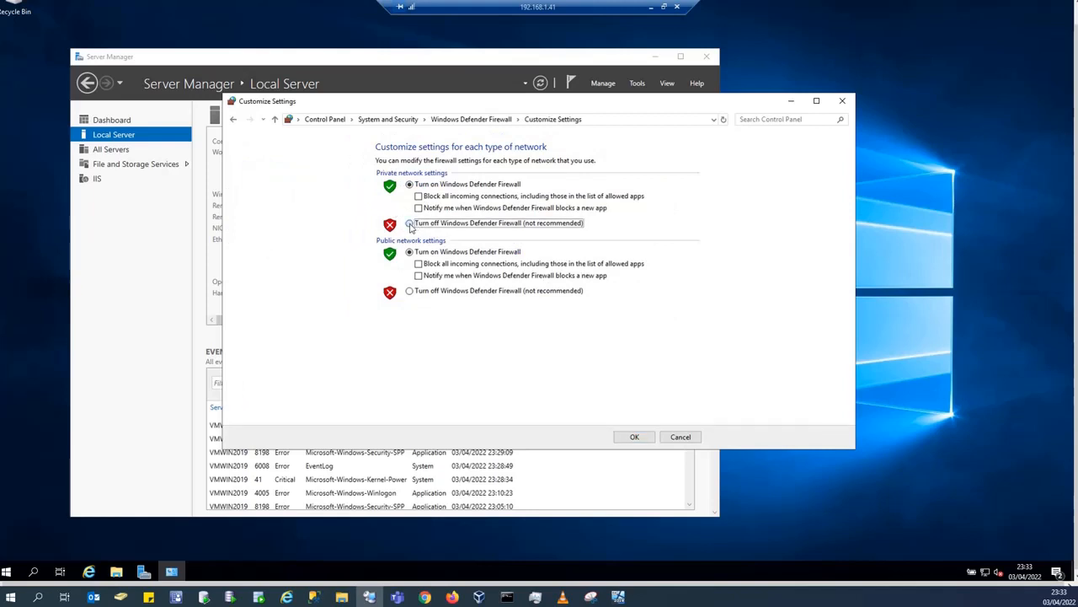
{"action": "left_click", "coordinate": [410, 291]}
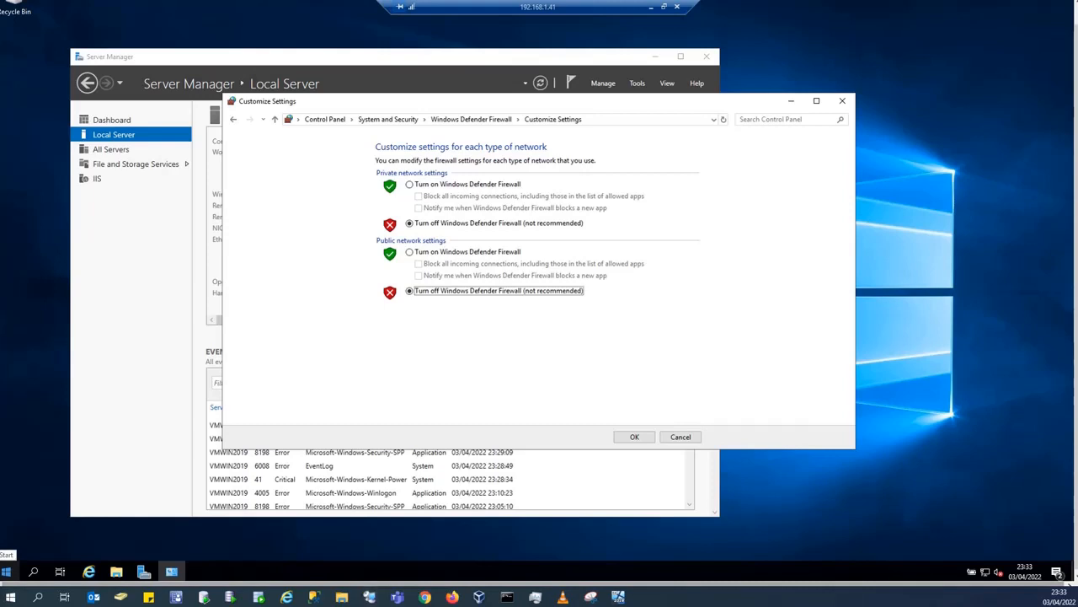
{"action": "left_click", "coordinate": [623, 437]}
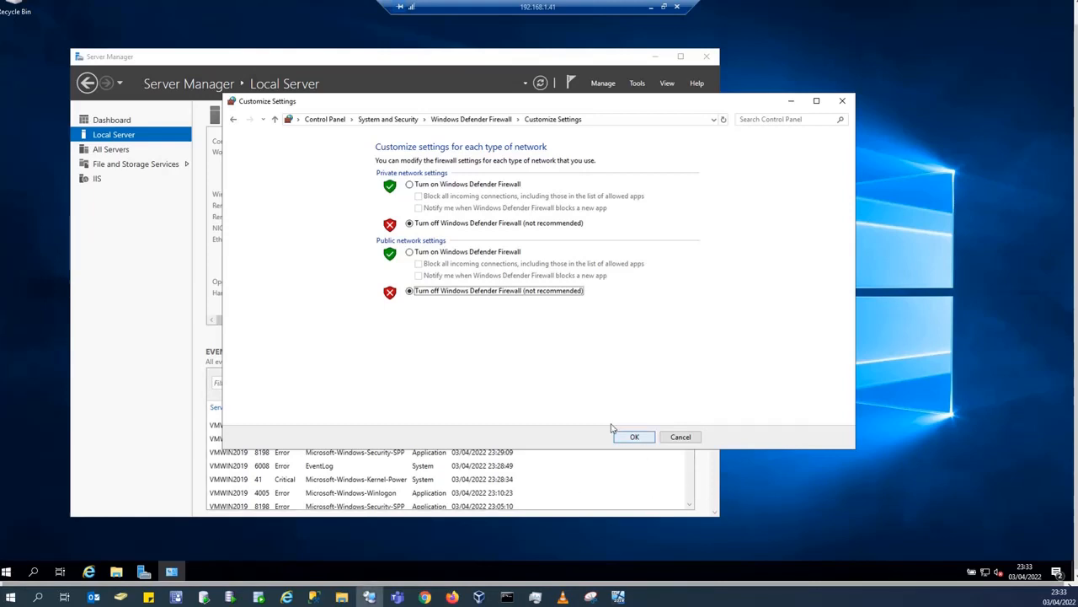
{"action": "left_click", "coordinate": [792, 101]}
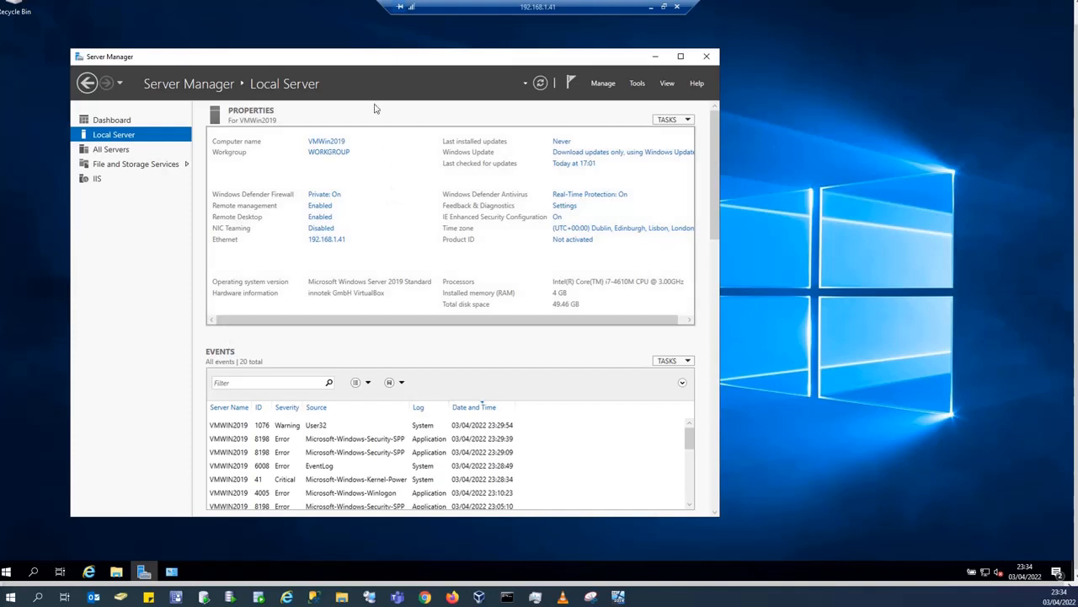
Step: Change VMWin2019's membership from WORKGROUP to the 'mydomain' domain in System Properties
{"action": "left_click", "coordinate": [328, 141]}
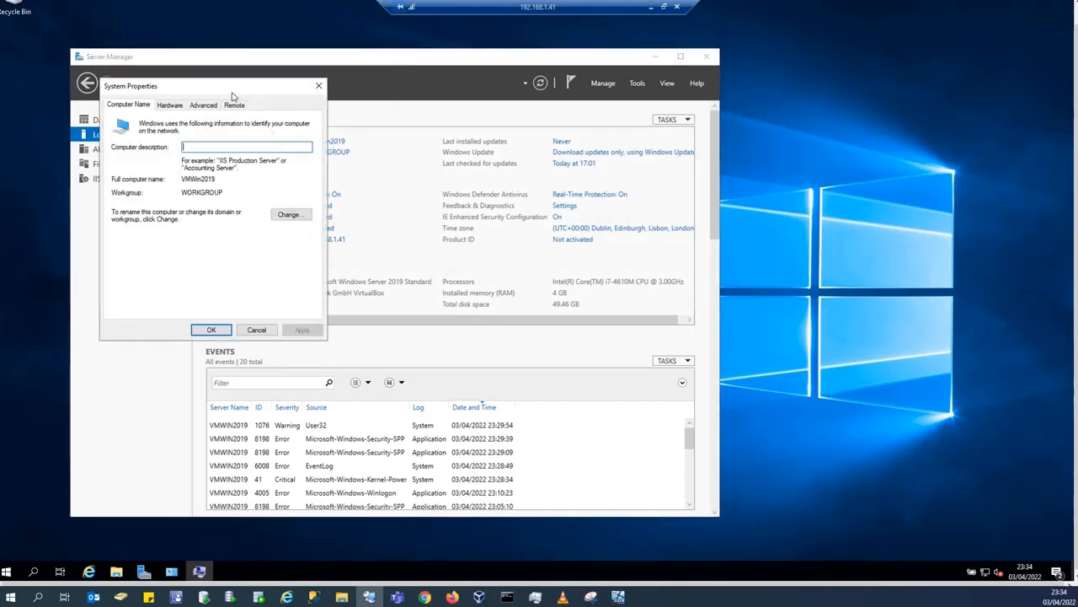
{"action": "left_click_drag", "start_coordinate": [272, 86], "coordinate": [393, 119]}
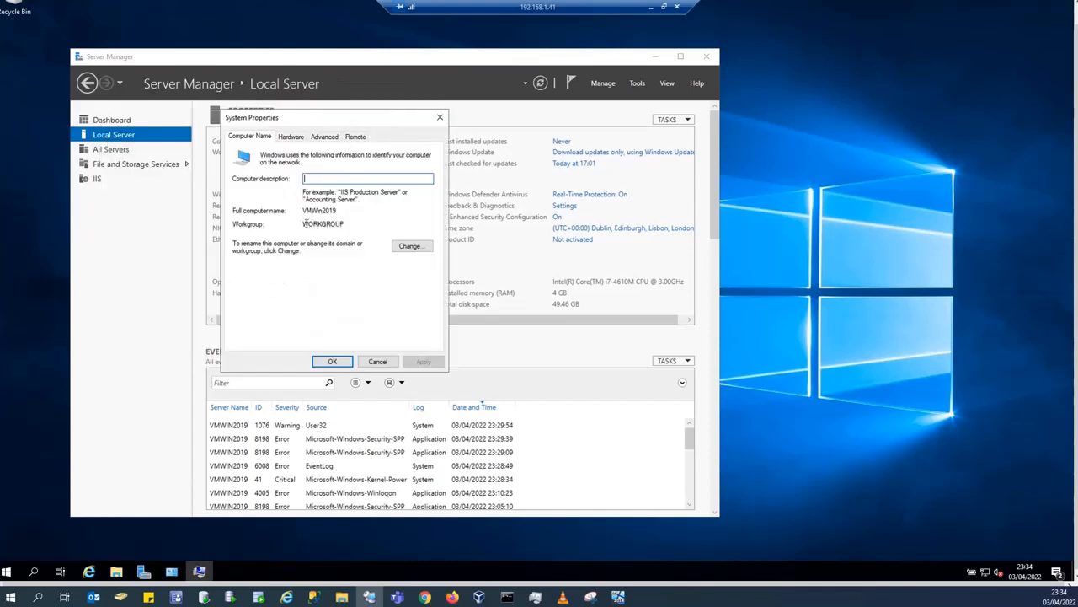
{"action": "left_click", "coordinate": [411, 246]}
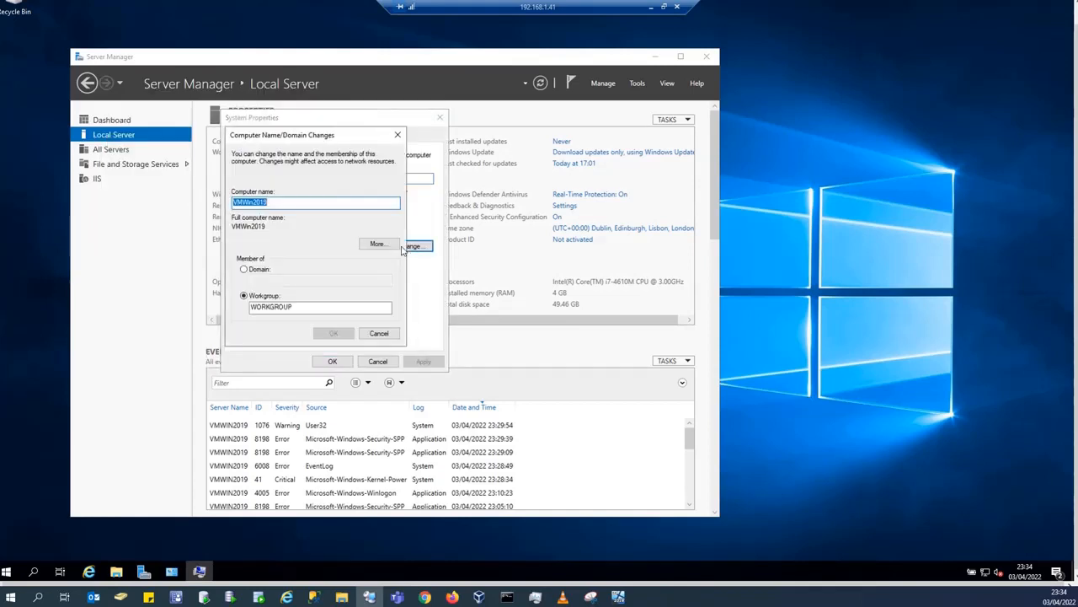
{"action": "left_click", "coordinate": [277, 205]}
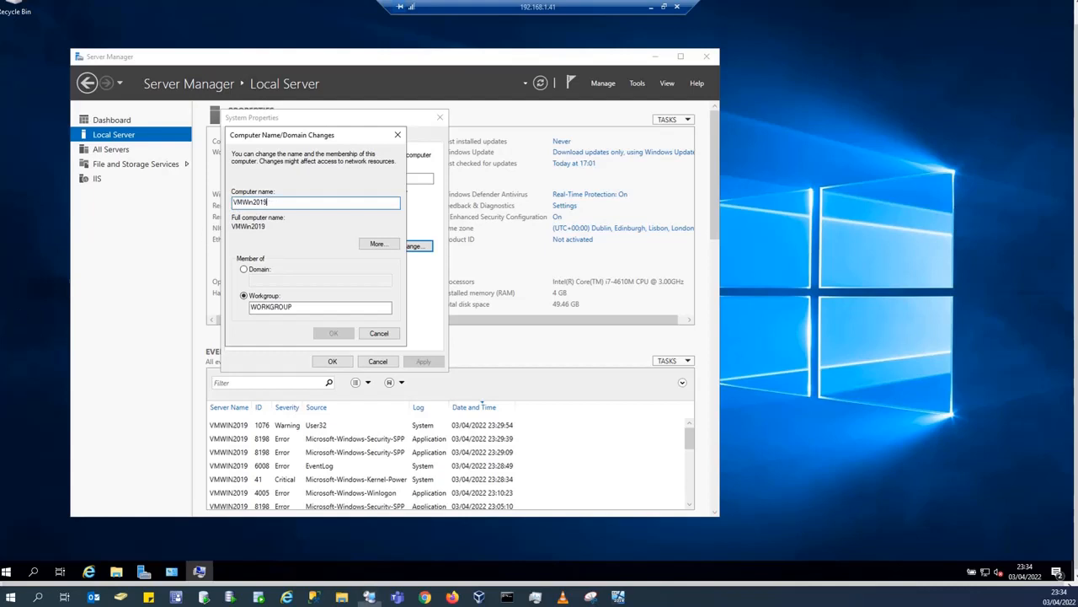
{"action": "left_click", "coordinate": [260, 273]}
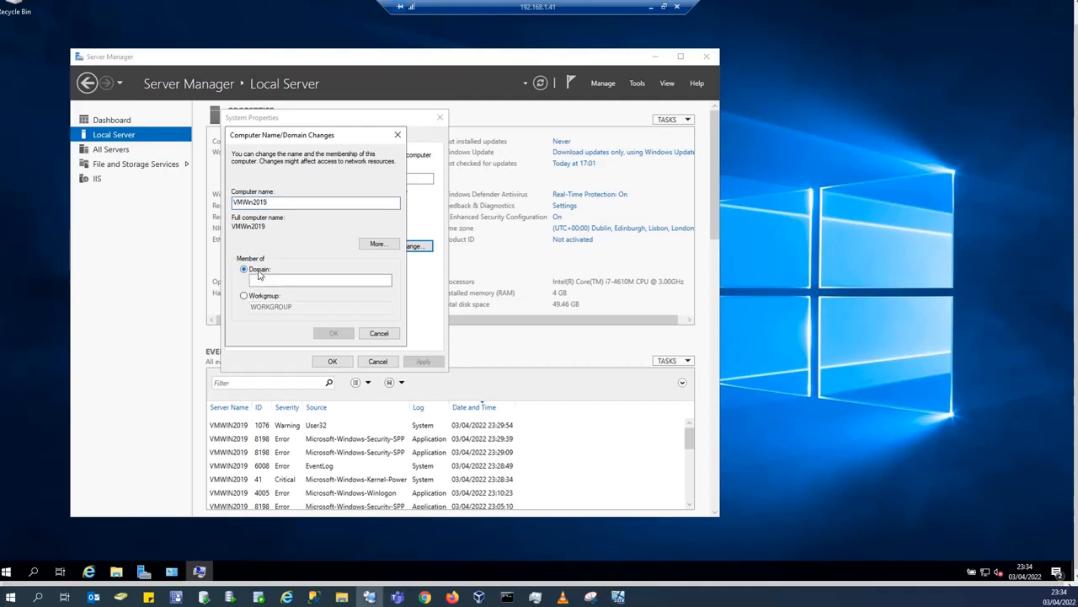
{"action": "left_click", "coordinate": [268, 280]}
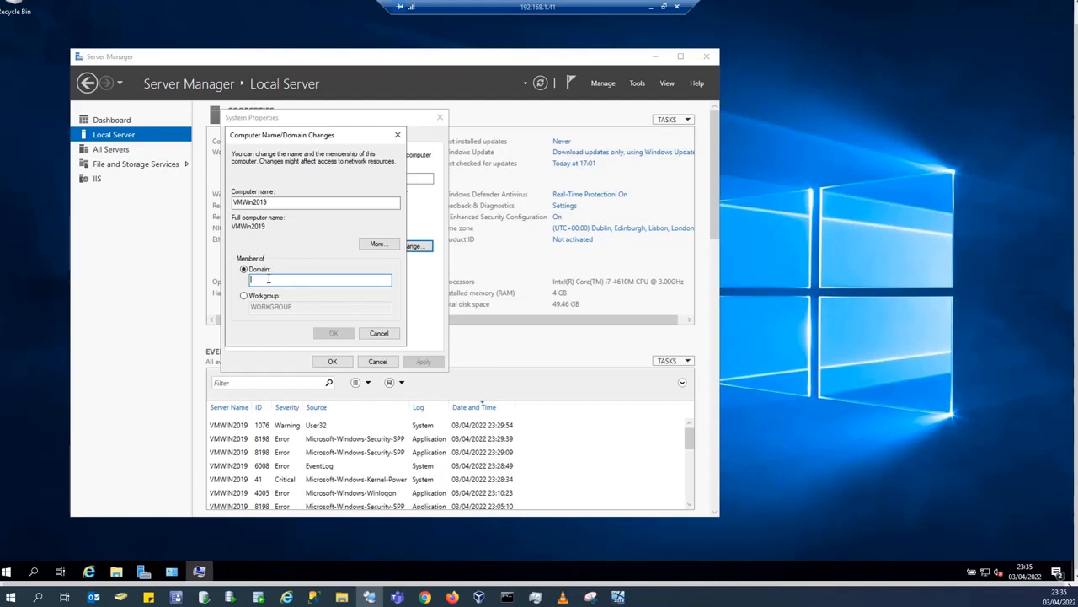
{"action": "type", "text": "my"}
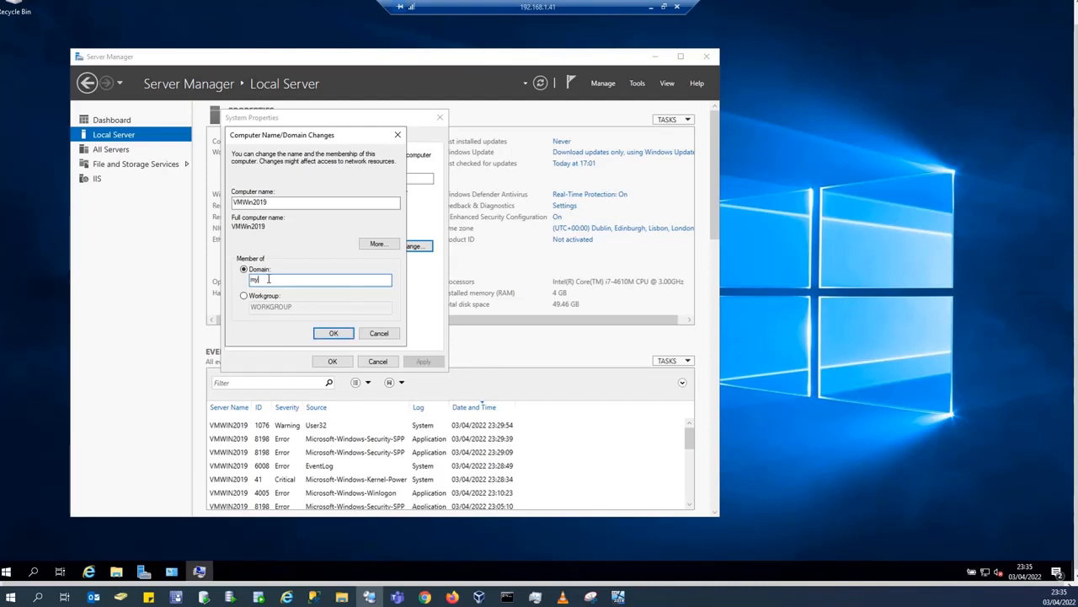
{"action": "type", "text": "domain"}
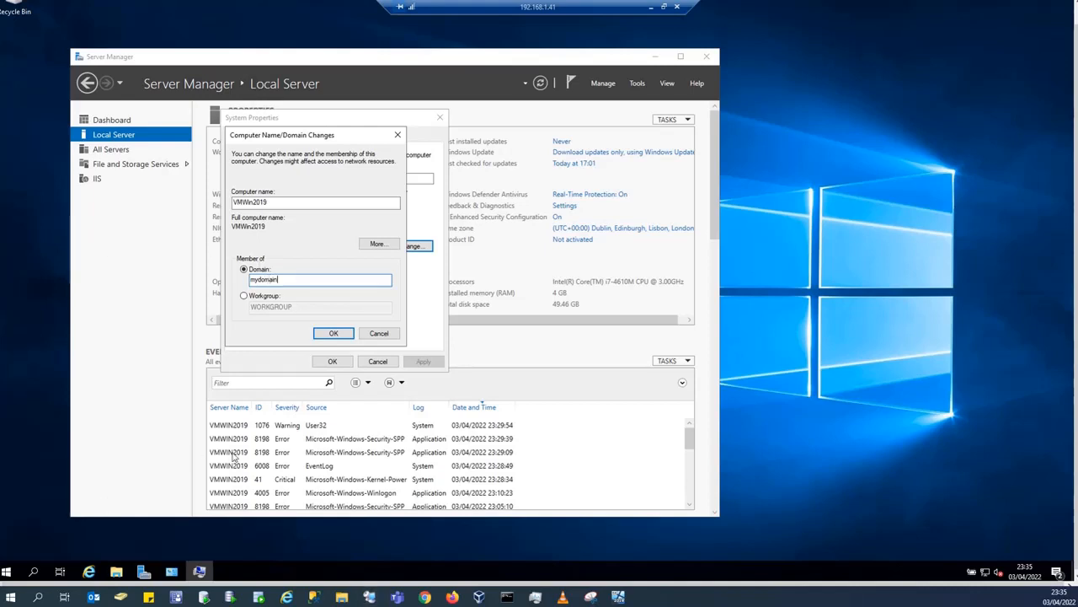
{"action": "left_click", "coordinate": [333, 333]}
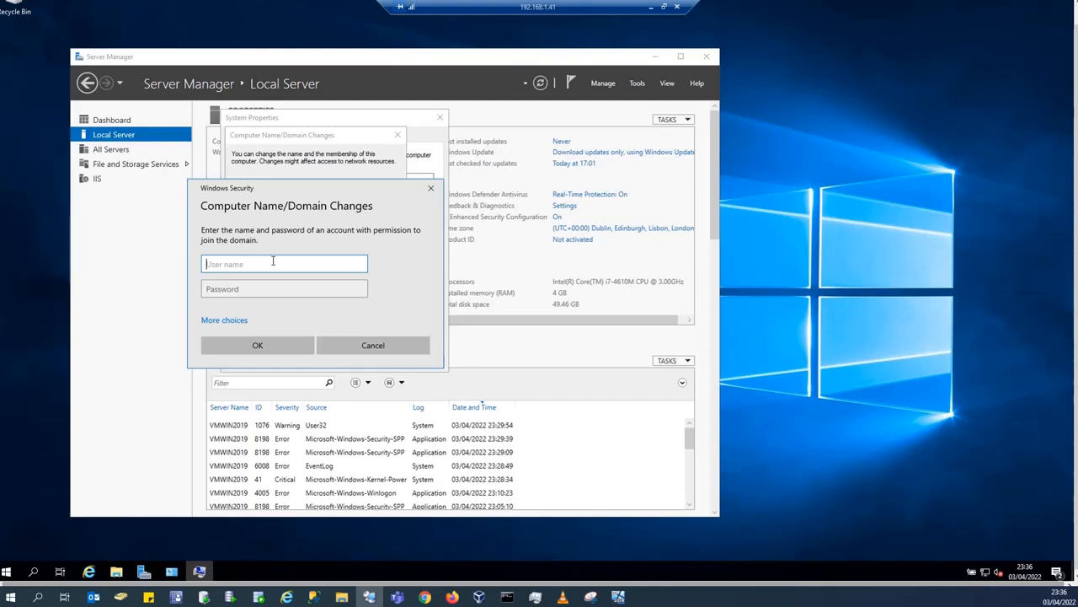
Step: Enter the domain account's user name and password to authorize the mydomain.com join
{"action": "type", "text": "midz"}
{"action": "key", "text": "Tab"}
{"action": "type", "text": "P"}
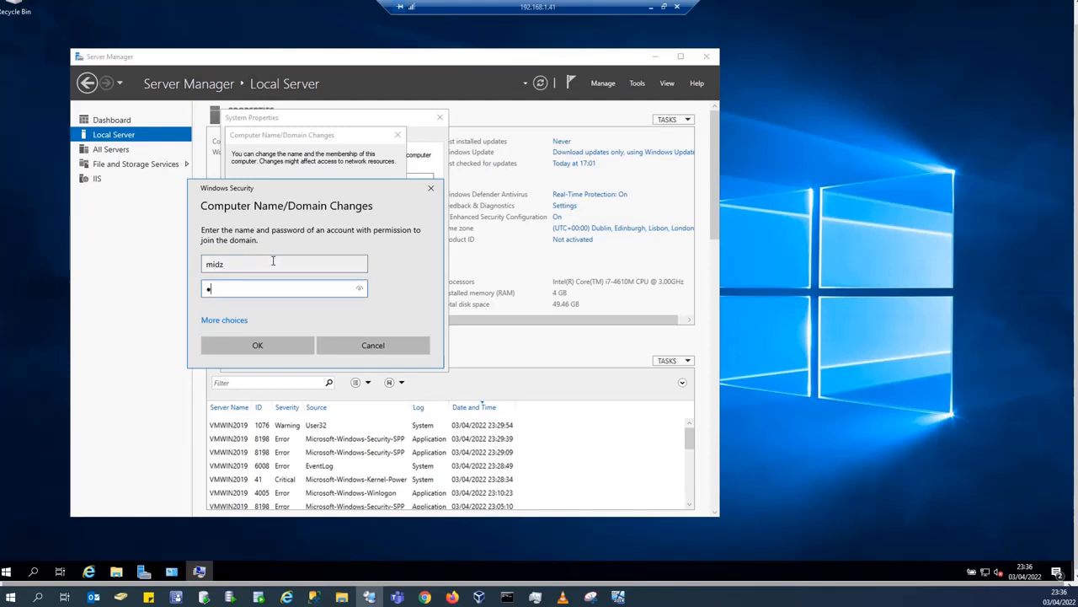
{"action": "key", "text": "BackSpace"}
{"action": "type", "text": "P"}
{"action": "type", "text": "••••••••••"}
{"action": "left_click", "coordinate": [274, 348]}
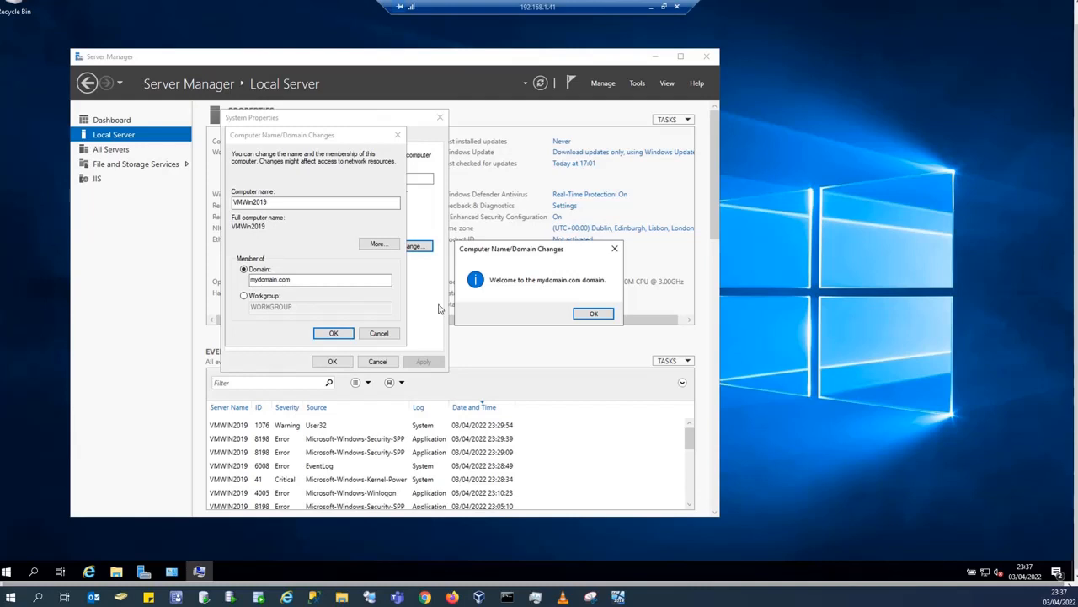
Step: Dismiss the welcome and restart notices, confirm the changes, and close System Properties
{"action": "left_click", "coordinate": [593, 315]}
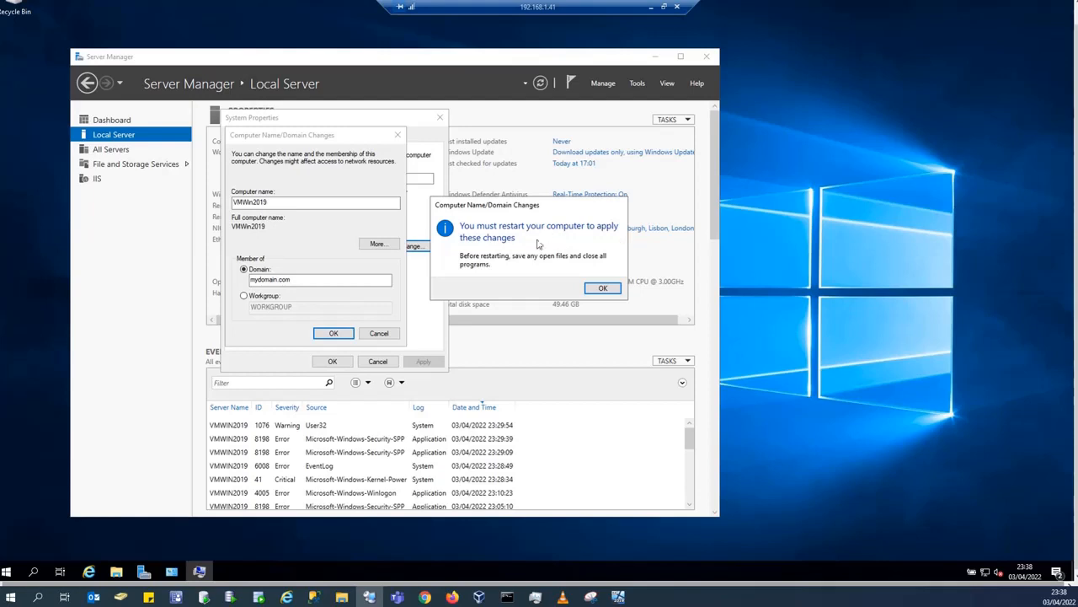
{"action": "left_click", "coordinate": [603, 290]}
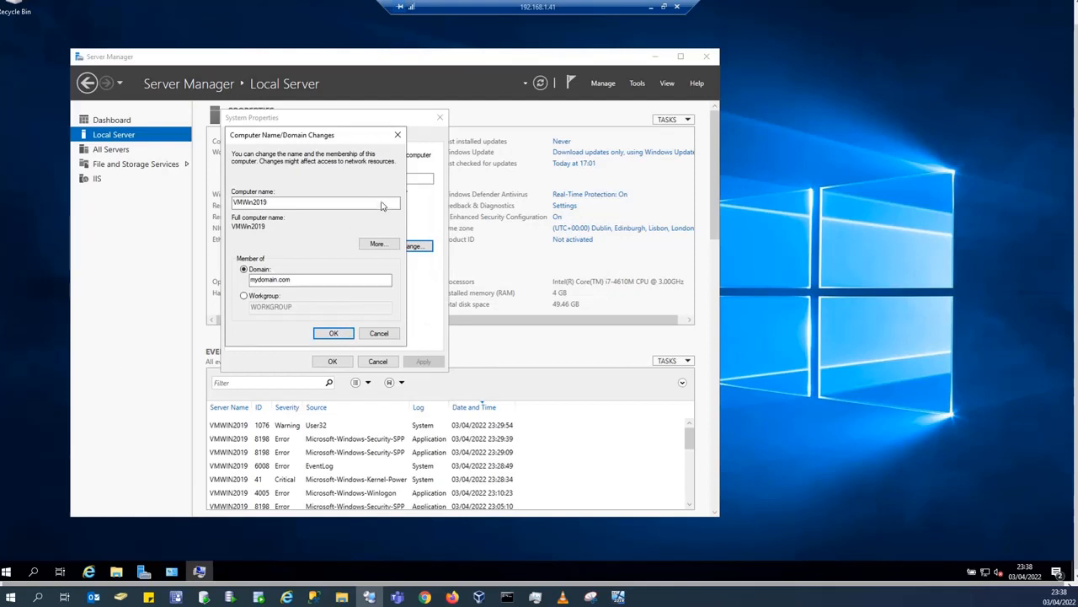
{"action": "left_click", "coordinate": [343, 336]}
{"action": "left_click", "coordinate": [333, 361]}
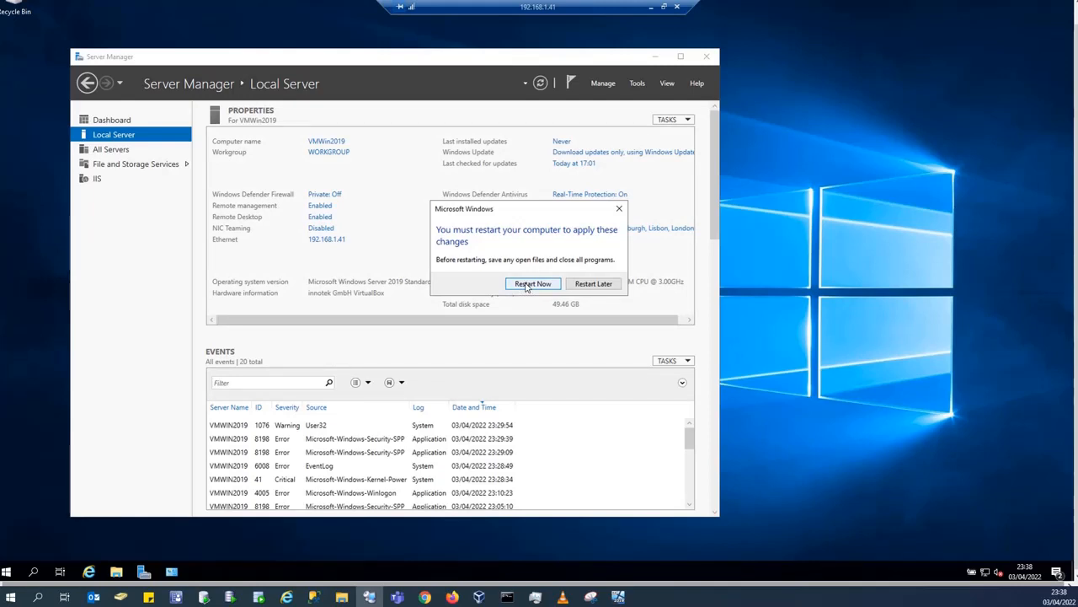
Step: Choose Restart Now to reboot VMWin2019
{"action": "left_click", "coordinate": [526, 286]}
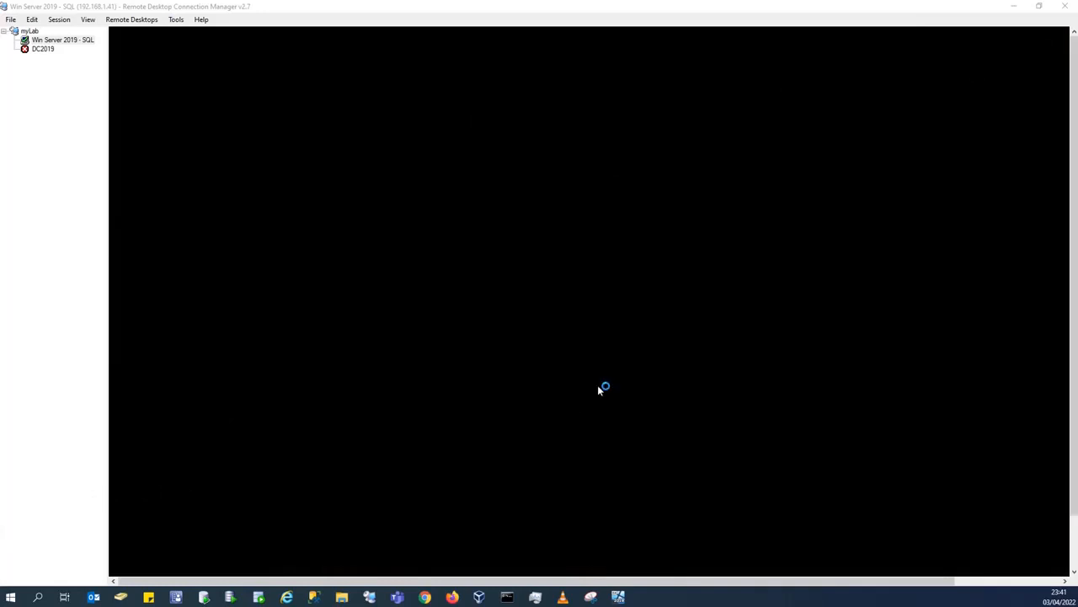
Step: Sign out of the current Administrator session on the SQL server
{"action": "left_click", "coordinate": [309, 4]}
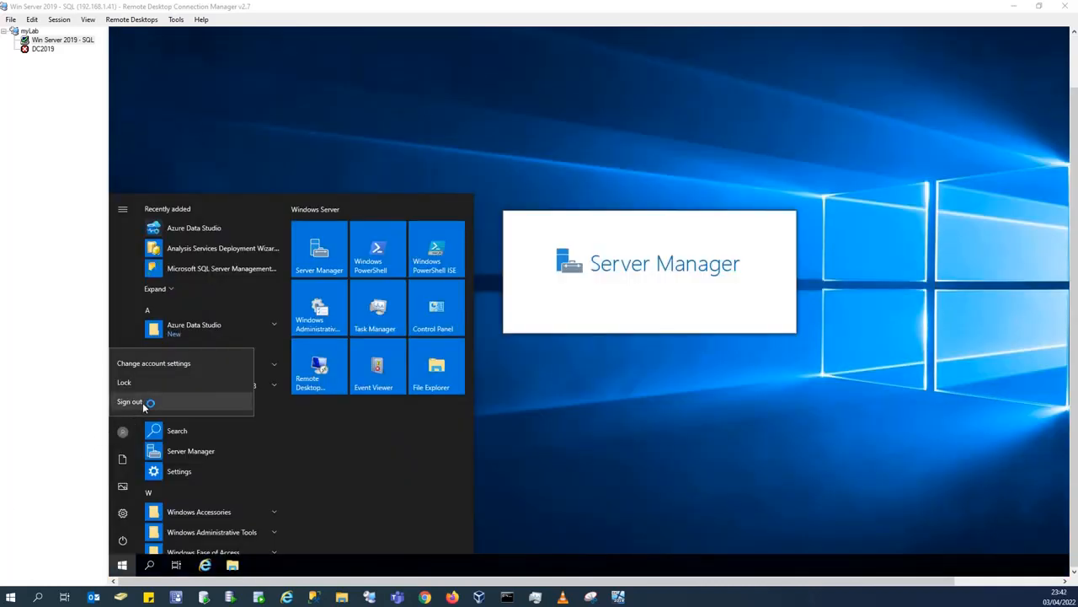
{"action": "left_click", "coordinate": [143, 407]}
{"action": "left_click", "coordinate": [131, 402]}
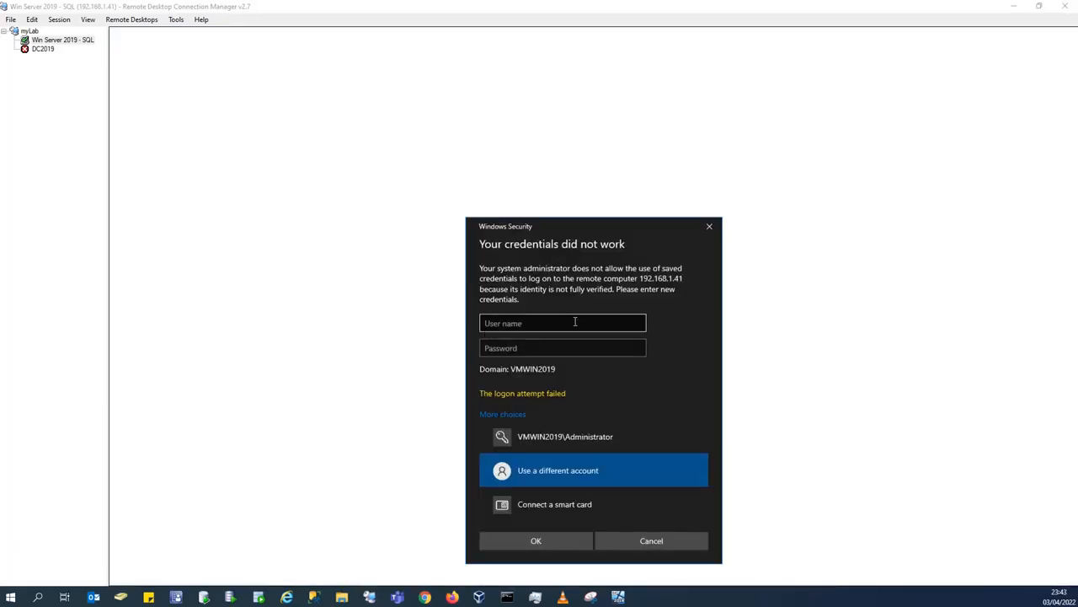
Step: Sign back in with the mydomain domain account's user name and password
{"action": "left_click", "coordinate": [575, 322]}
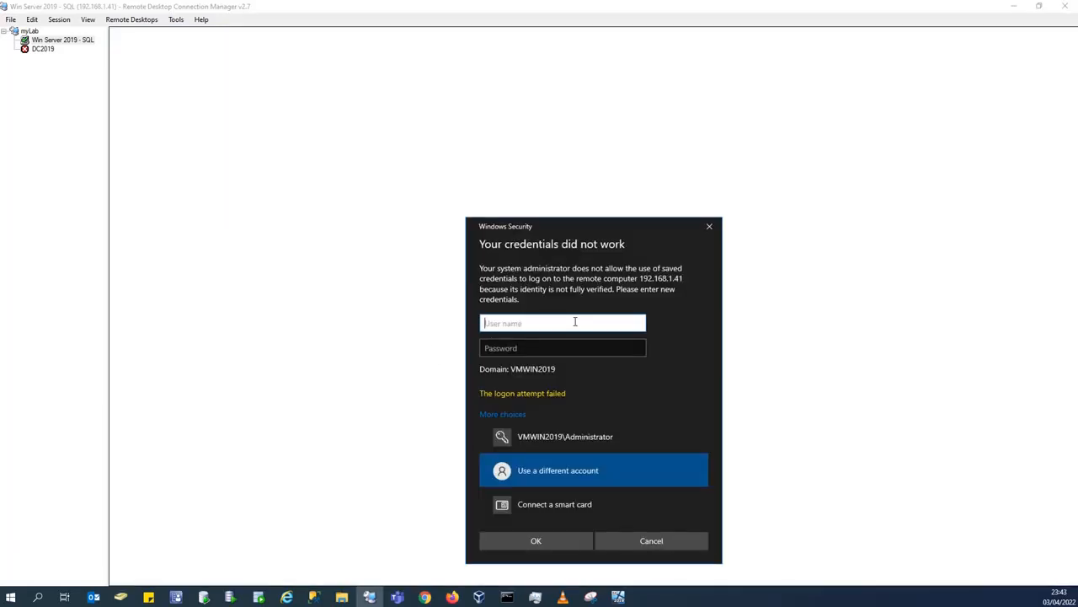
{"action": "type", "text": "mydomain\\midz"}
{"action": "key", "text": "Tab"}
{"action": "type", "text": "•••••••"}
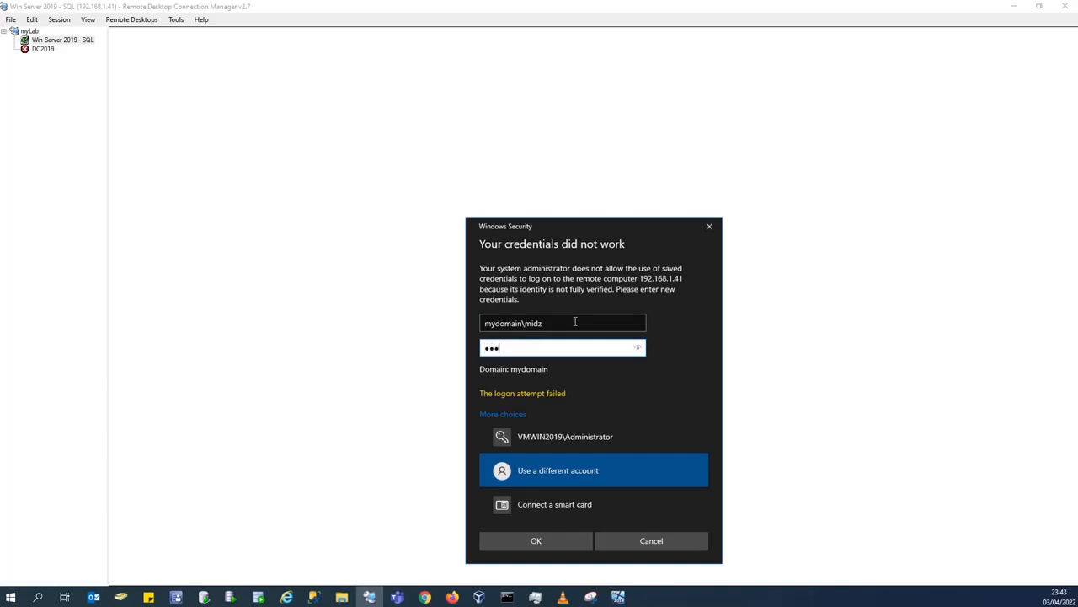
{"action": "type", "text": "••••"}
{"action": "left_click", "coordinate": [536, 540]}
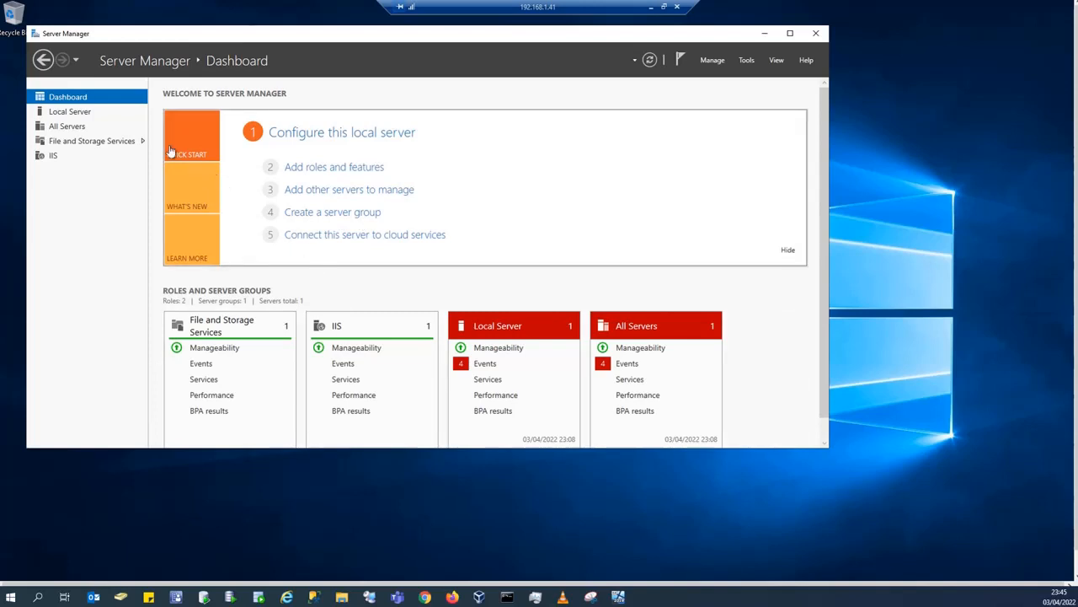
Step: Open the Local Server page to confirm VMWin2019 now belongs to mydomain.com
{"action": "left_click", "coordinate": [74, 113]}
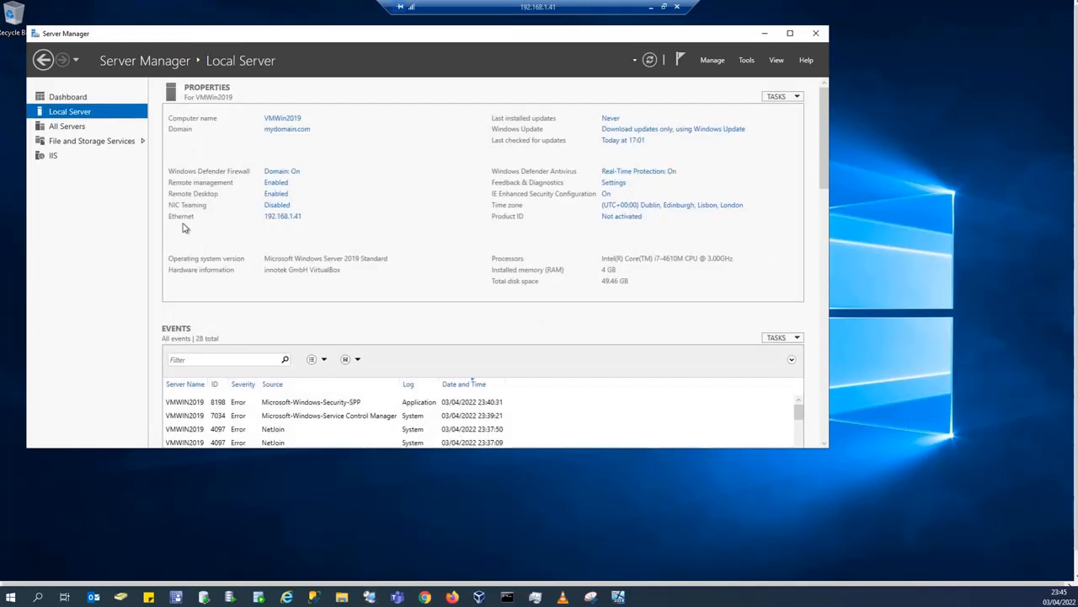